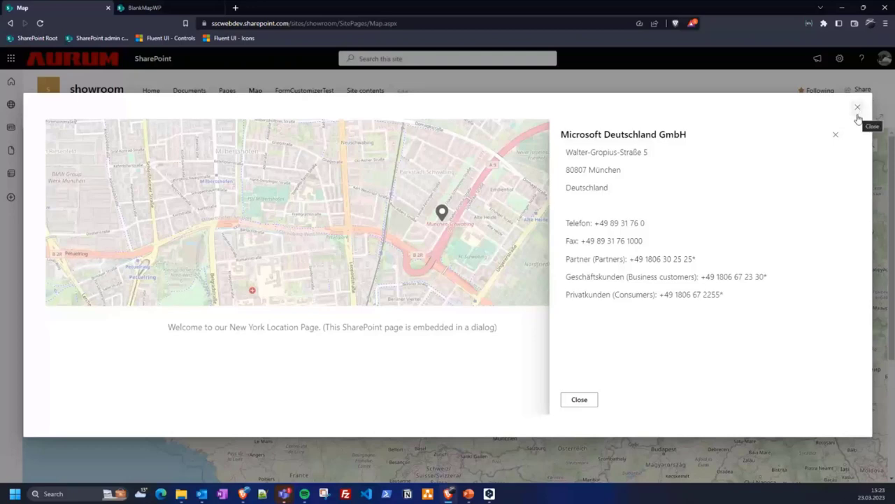
Step: Close the location dialog, switch to the BlankMapWP page and add an Interactive Map web part to its full-width section in edit mode
left_click(858, 107)
key("ctrl+Tab")
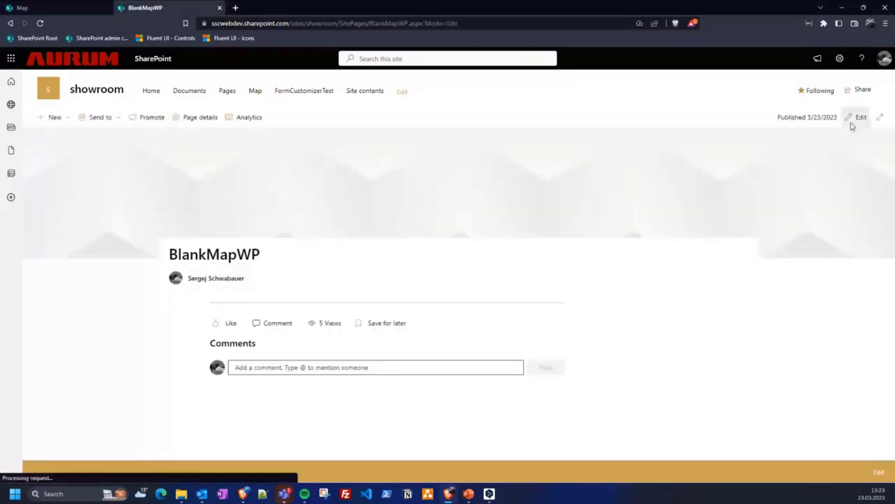
left_click(852, 123)
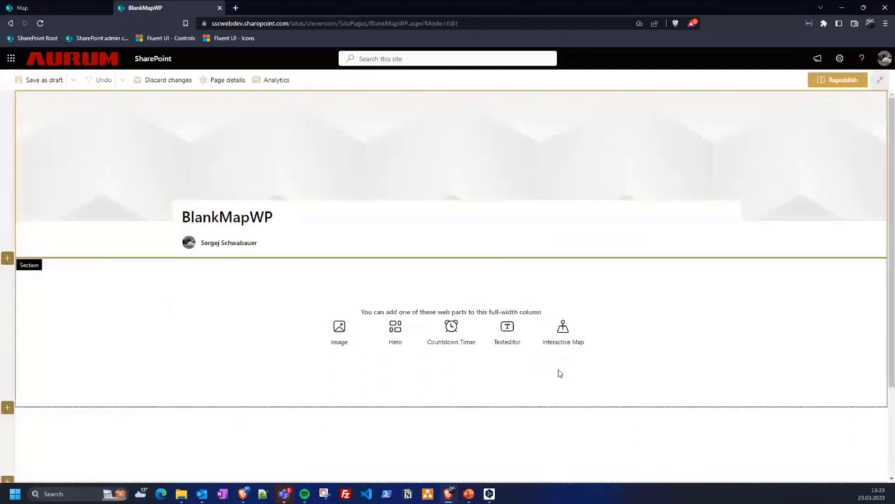
left_click(568, 339)
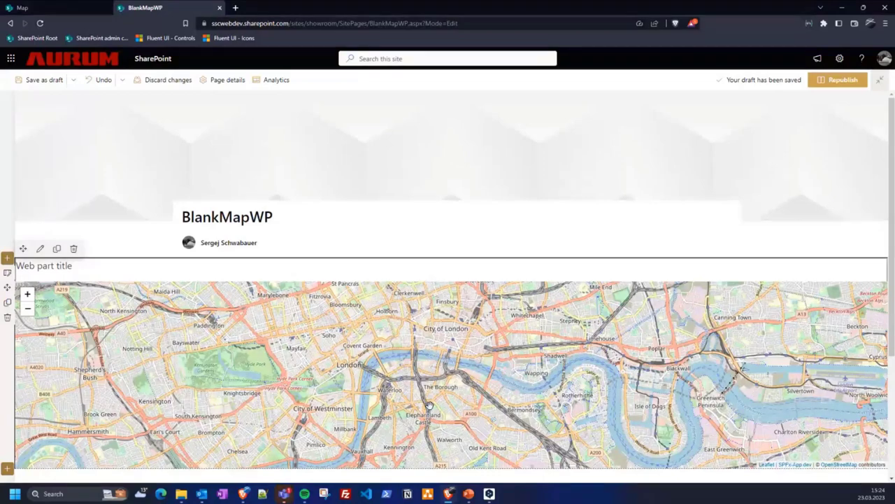
Step: Make a zoomed-out view of Europe, from Ireland and Great Britain across to Russia, the map's start position
scroll(430, 405, "down", 5)
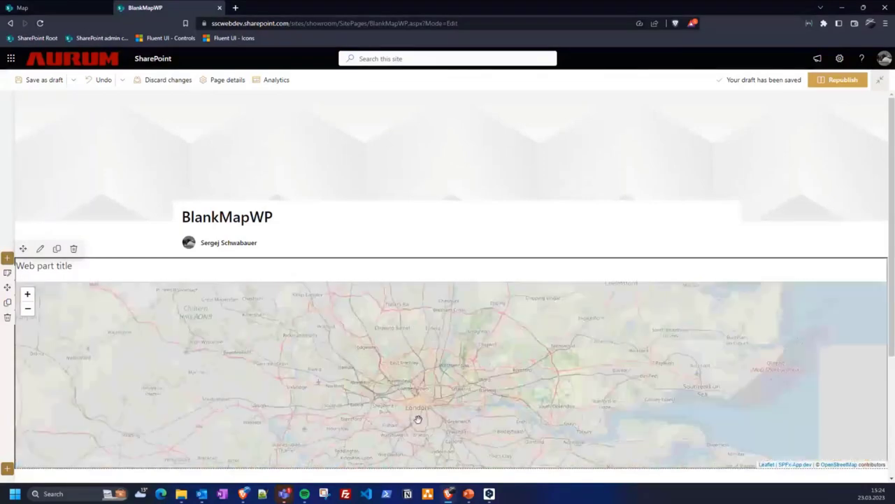
left_click_drag(575, 406, 425, 342)
scroll(413, 359, "down", 5)
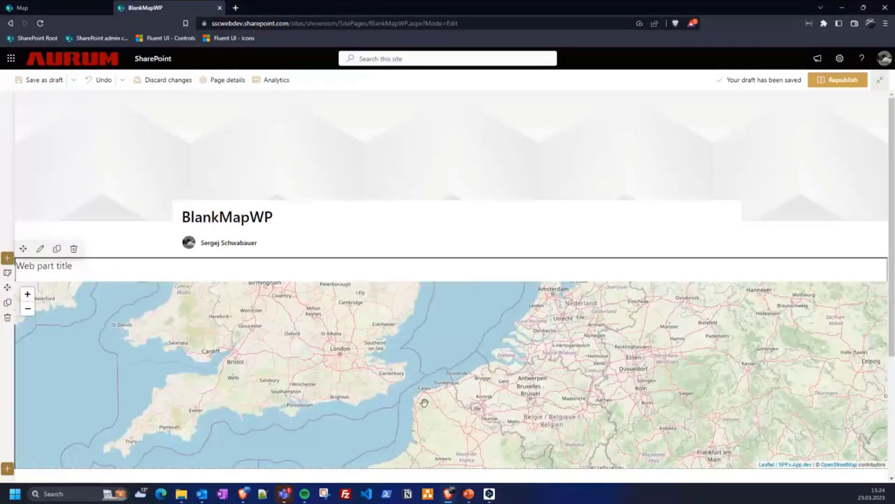
scroll(448, 399, "down", 1)
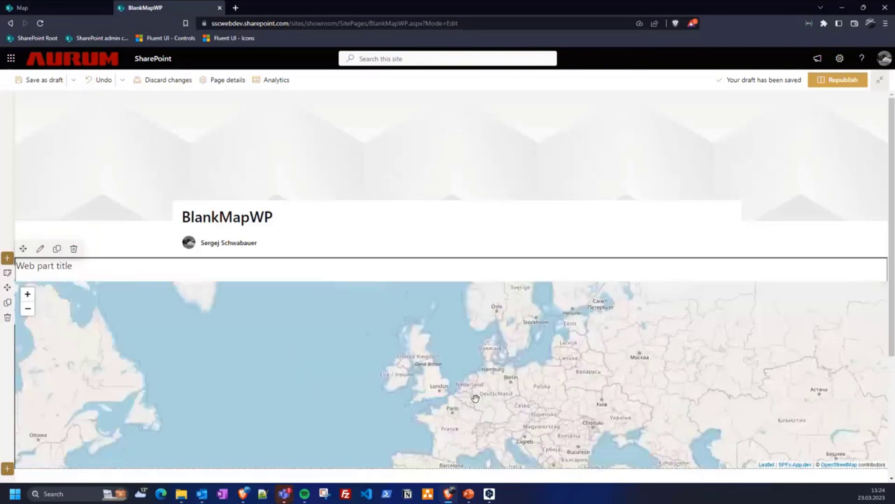
scroll(454, 392, "up", 1)
right_click(386, 400)
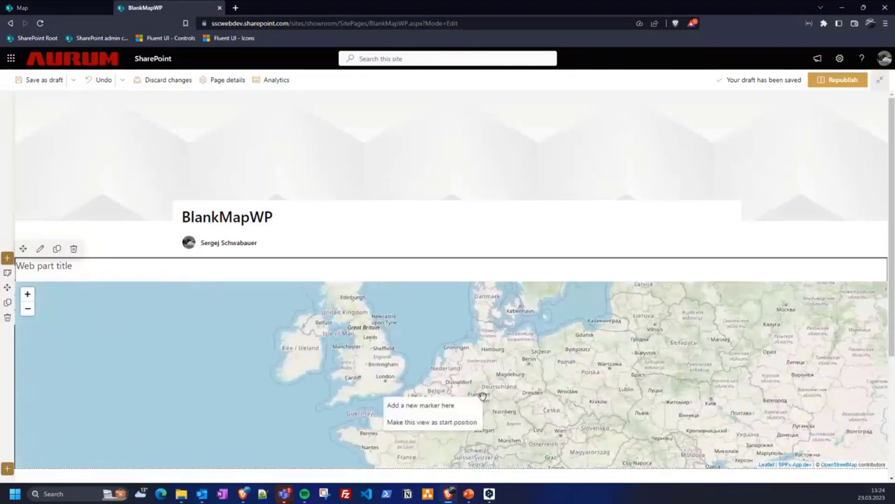
left_click(412, 423)
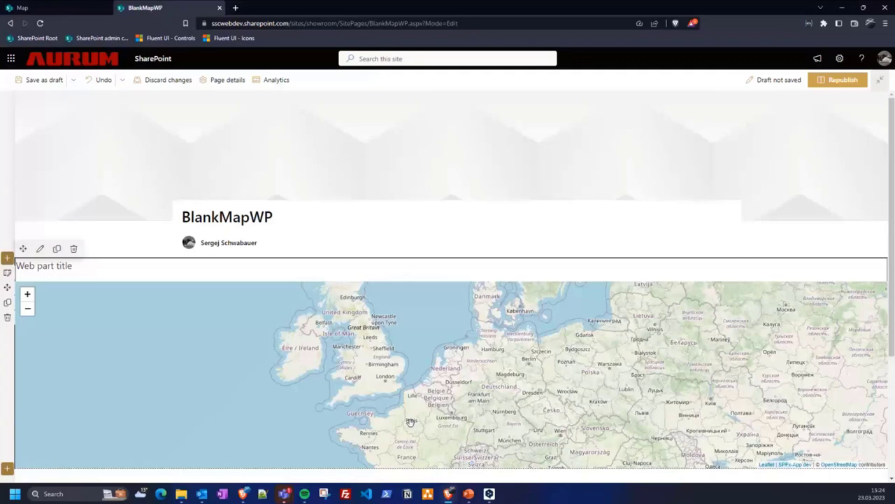
Step: Start a new marker south of Dresden and go through the Dialog, Url and None marker types, returning to Panel
right_click(525, 410)
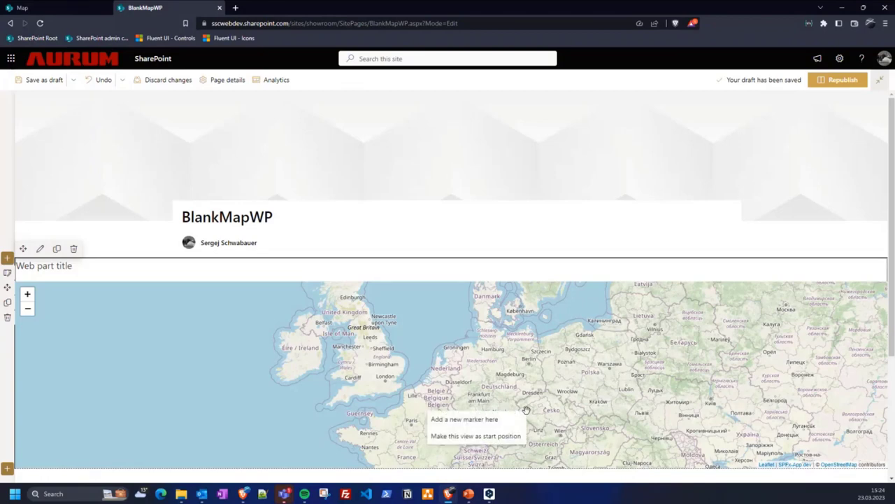
left_click(492, 425)
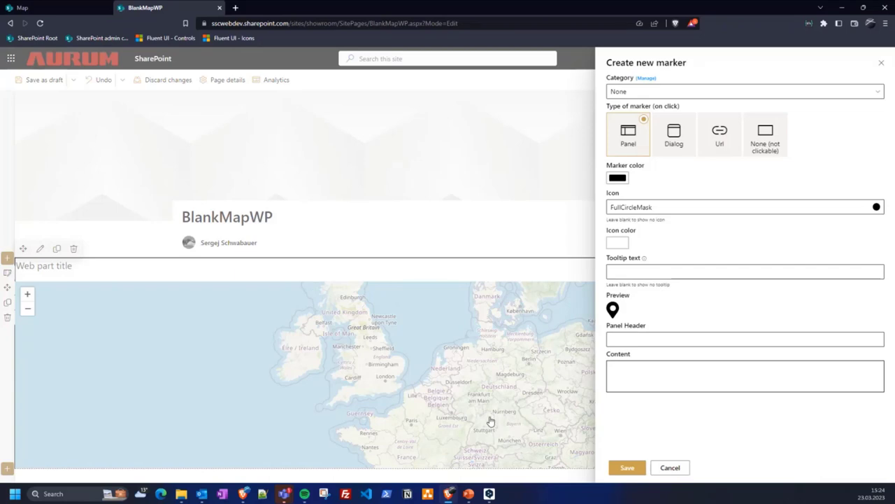
left_click(655, 95)
left_click(656, 105)
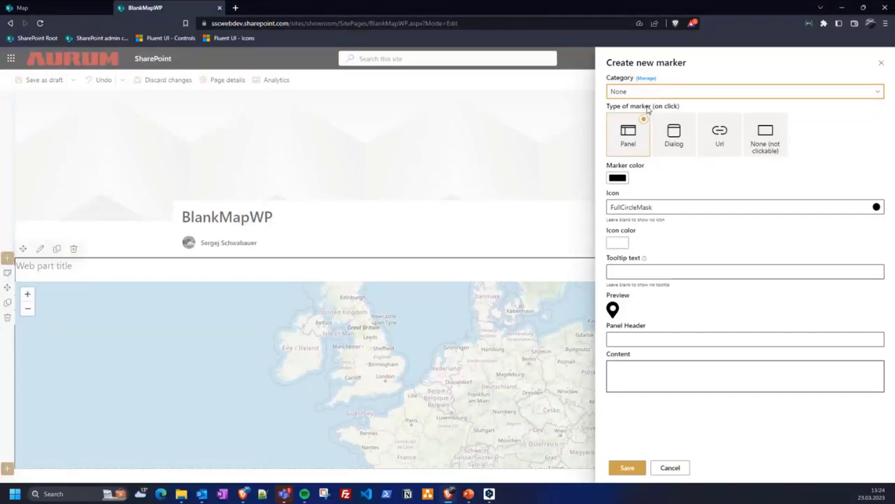
left_click(668, 144)
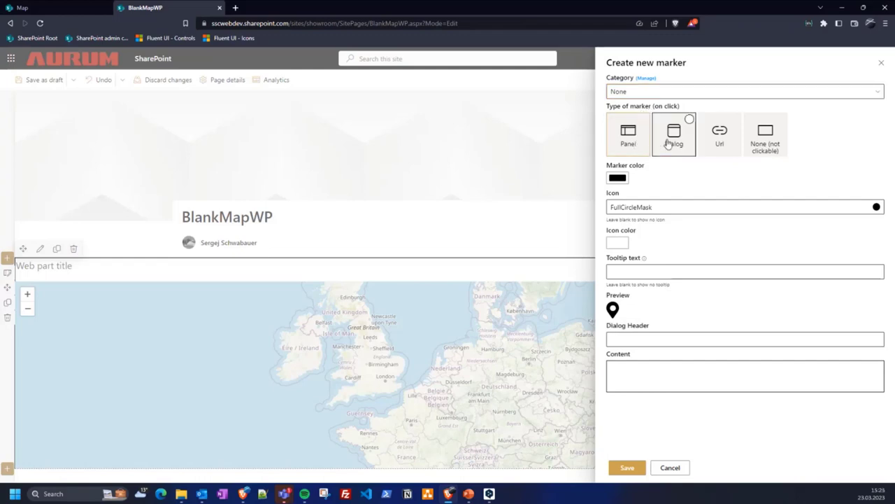
left_click(708, 140)
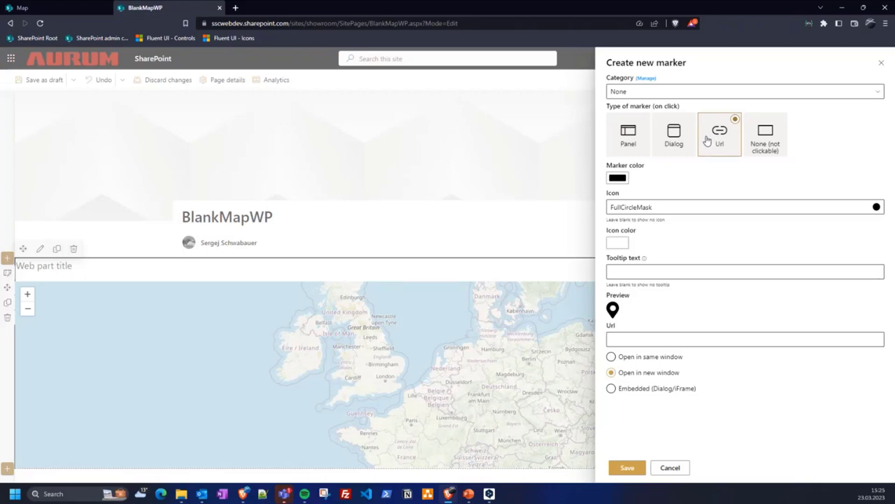
left_click(756, 143)
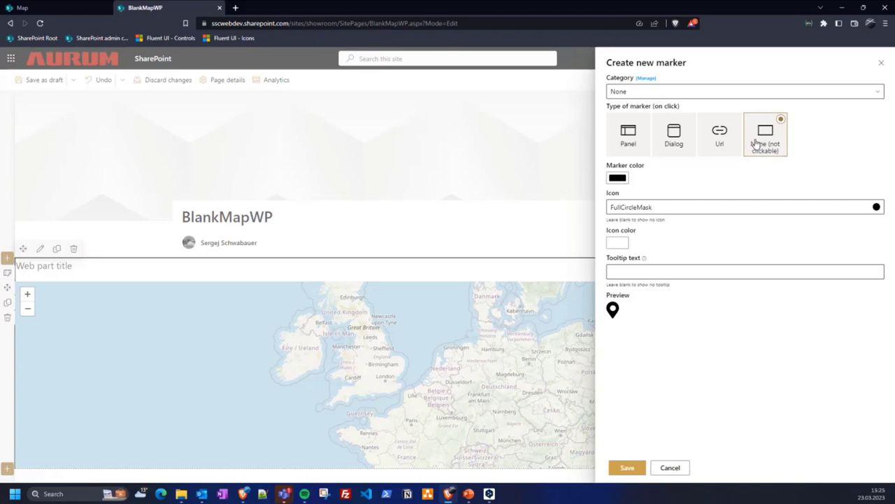
left_click(633, 136)
Step: Set the new marker's color to red and its icon to TestBeaker
left_click(617, 179)
left_click(620, 201)
left_click(663, 205)
left_click_drag(666, 206, 598, 211)
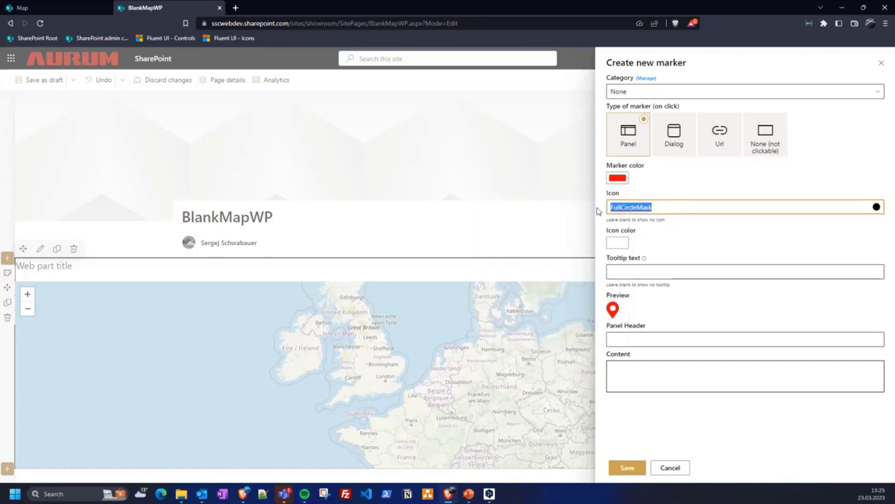
type("testz")
key("BackSpace")
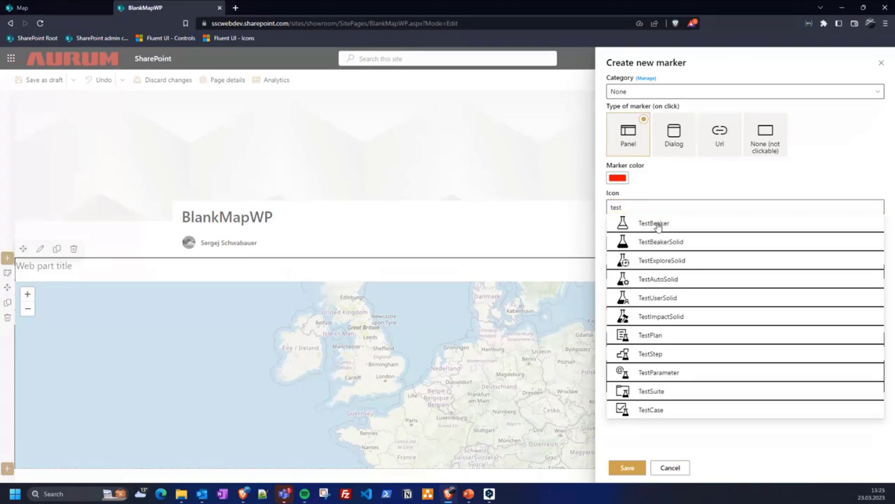
left_click(657, 224)
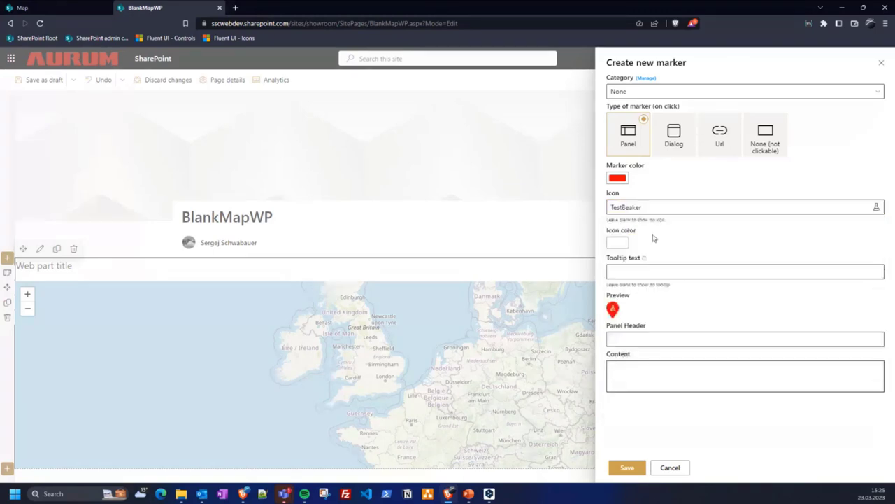
Step: Set the marker's icon color to near-black and its tooltip text to 123
left_click(618, 243)
left_click(614, 354)
left_click(676, 314)
left_click(636, 271)
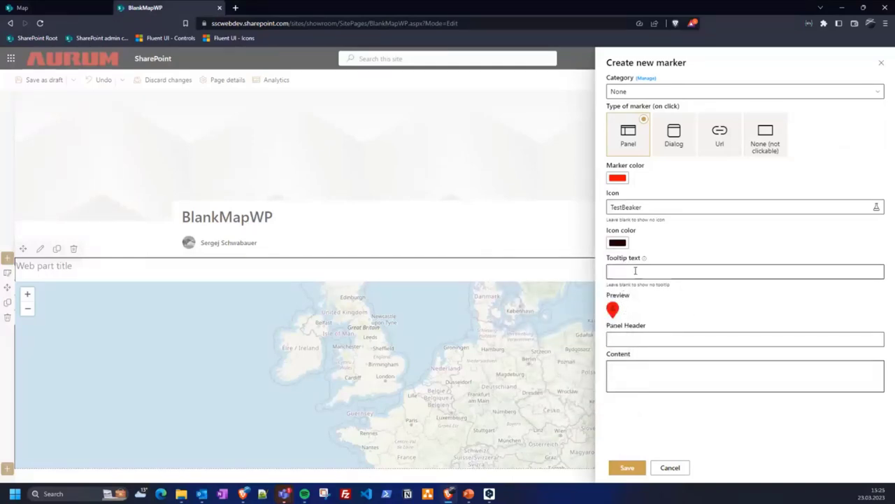
type("123")
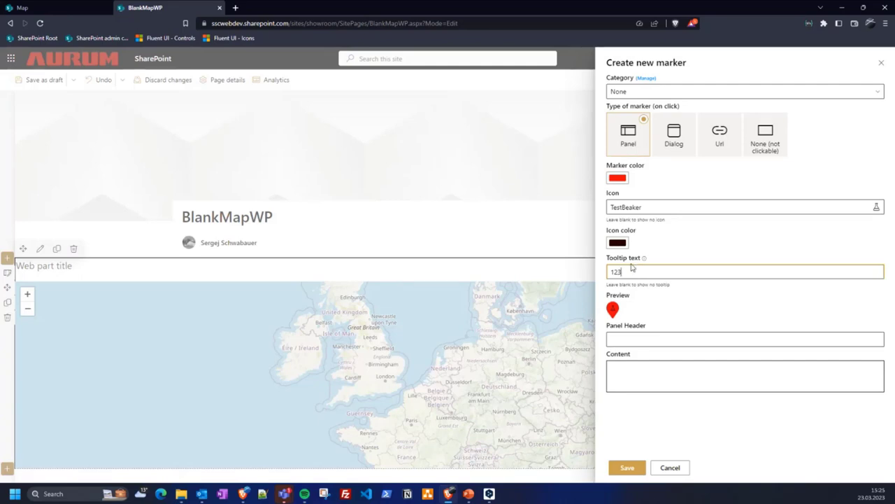
Step: Look over the Panel and Dialog content fields, and set the marker's on-click type to Url
left_click(639, 339)
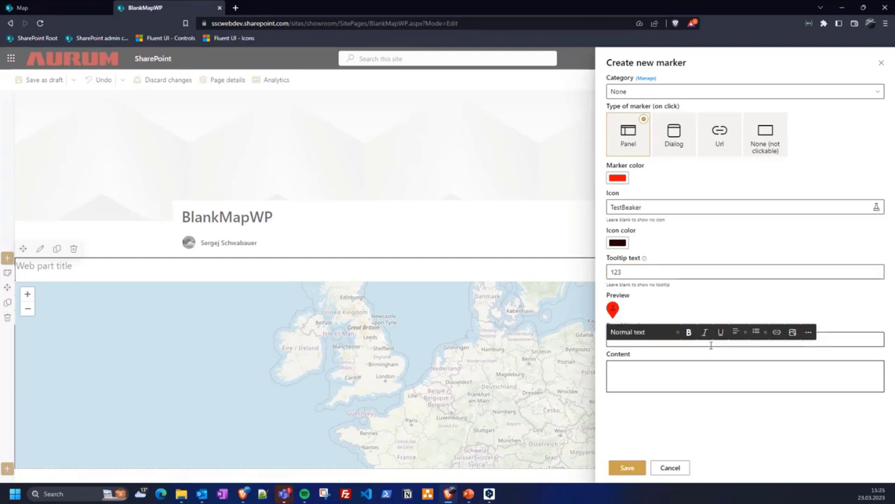
left_click(683, 132)
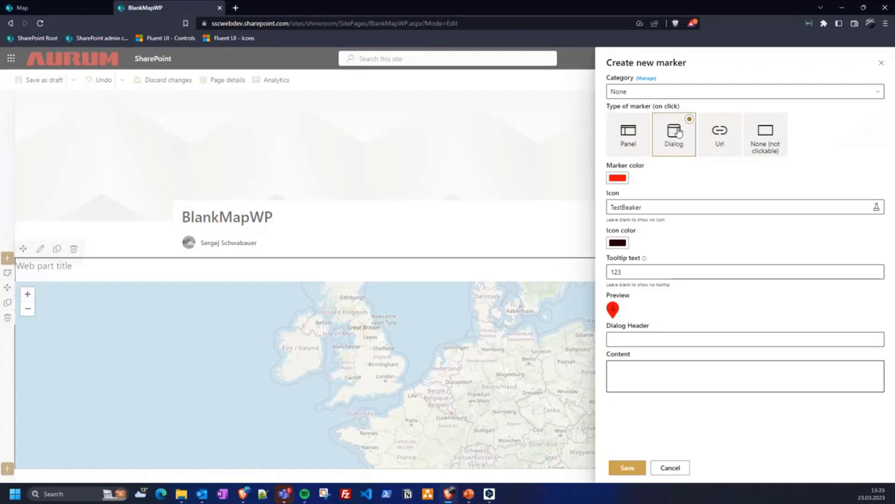
left_click(721, 137)
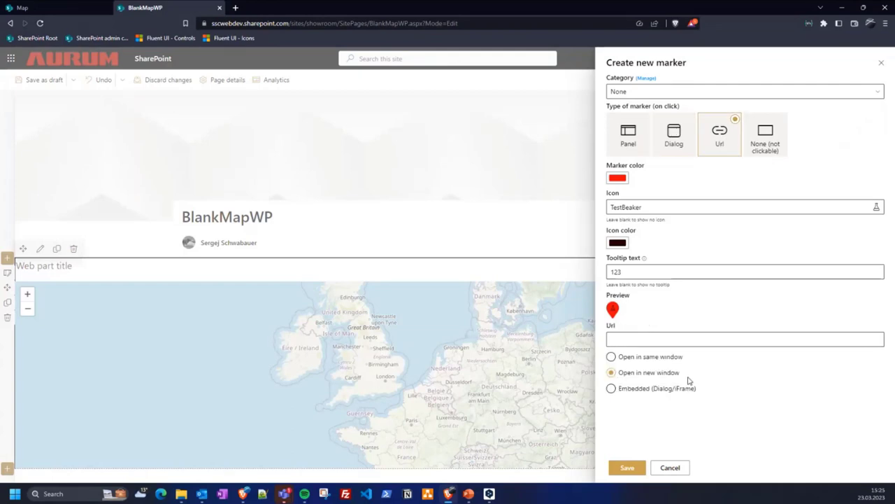
left_click(640, 393)
Step: Add a marker category named Cat1 with the default appearance and save the category list
left_click(646, 78)
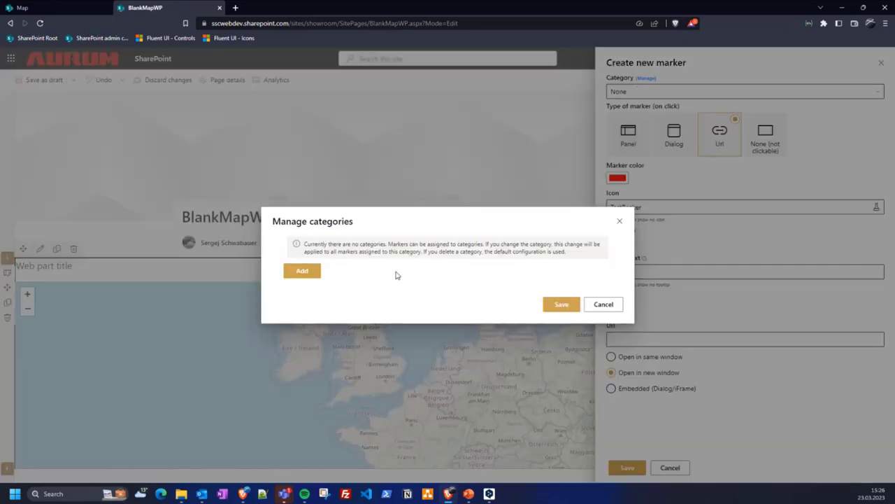
left_click(302, 271)
left_click(340, 265)
type("Cat1")
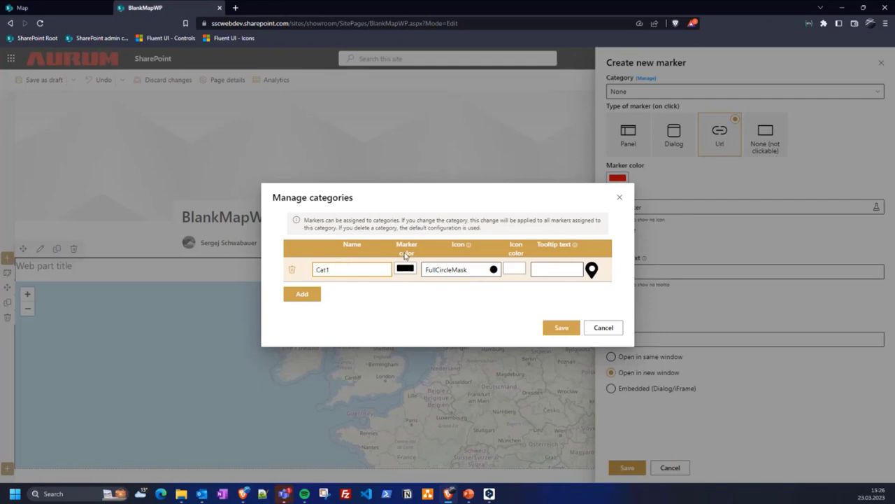
left_click(570, 329)
Step: Assign the new marker to category Cat1 and save it
left_click(669, 91)
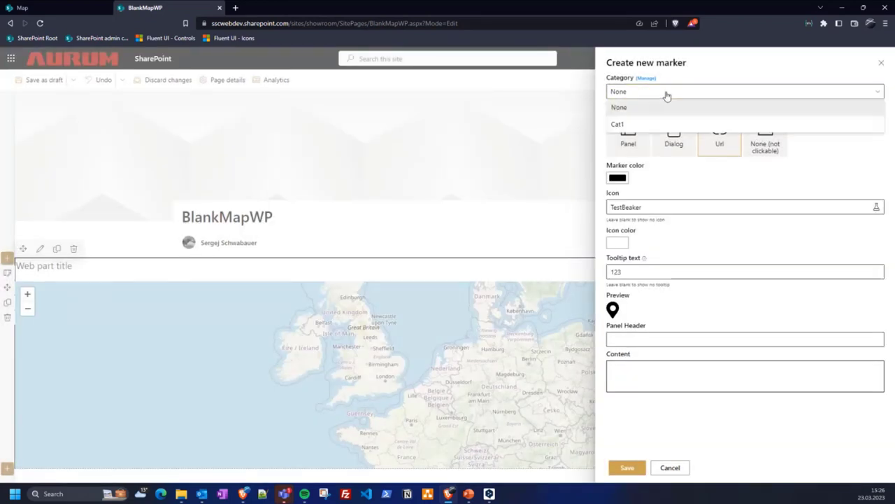
left_click(642, 125)
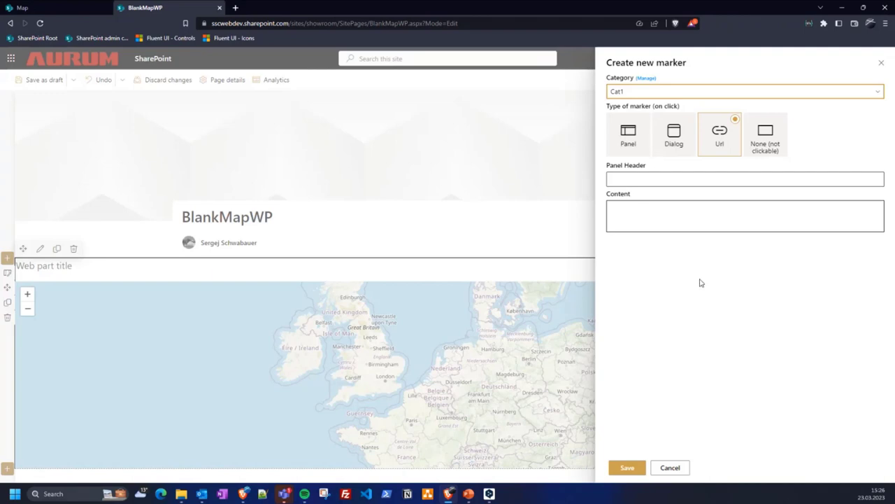
left_click(635, 473)
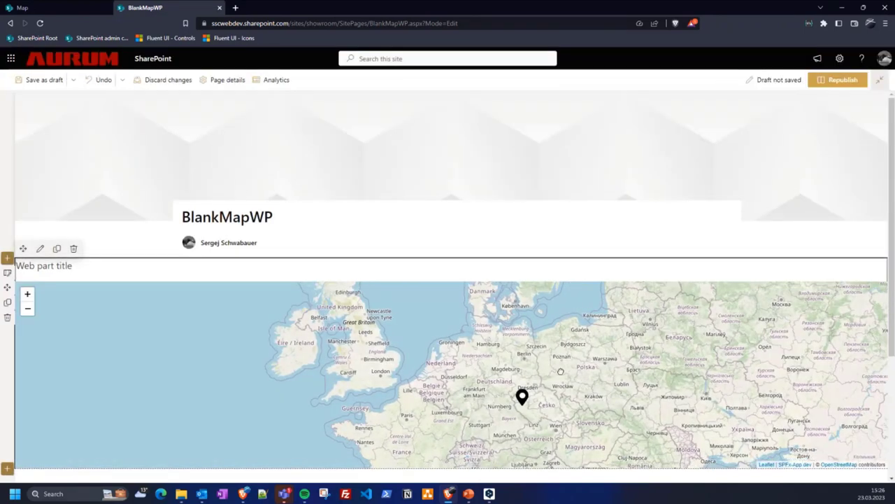
Step: Add a second marker near Frankfurt with category Cat1 and the Panel type, and save it
left_click_drag(573, 394, 545, 340)
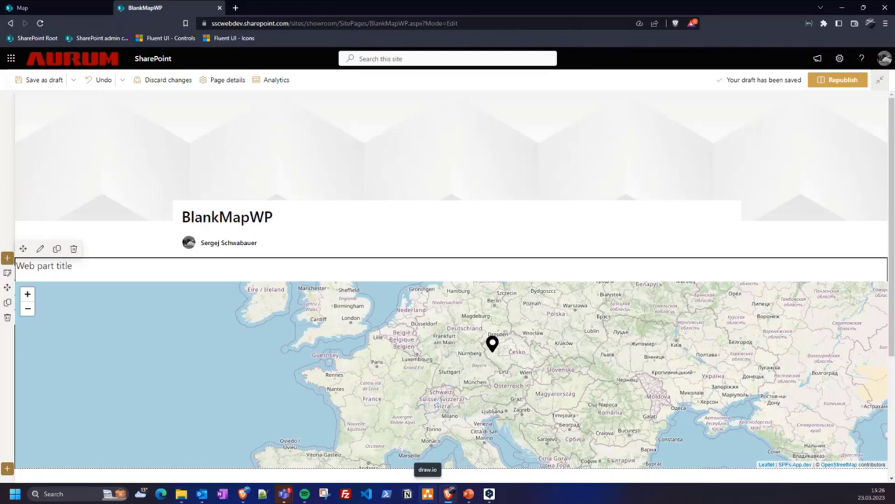
right_click(440, 341)
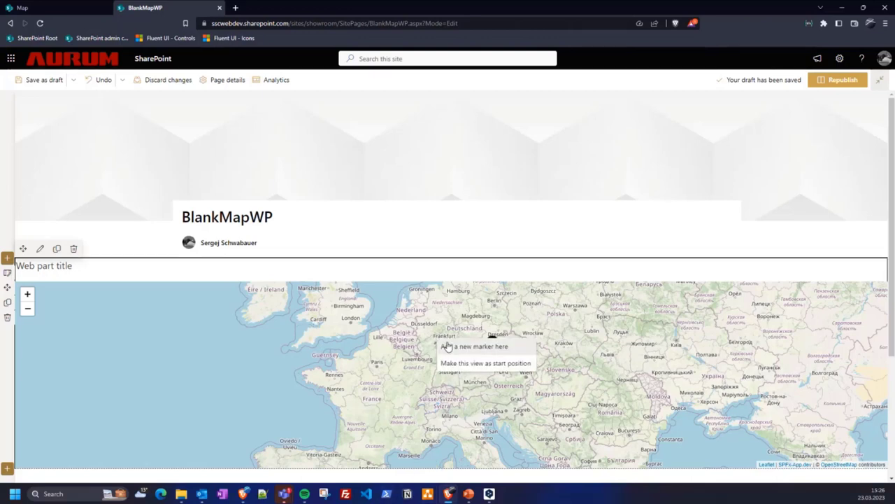
left_click(447, 346)
left_click(620, 91)
left_click(625, 126)
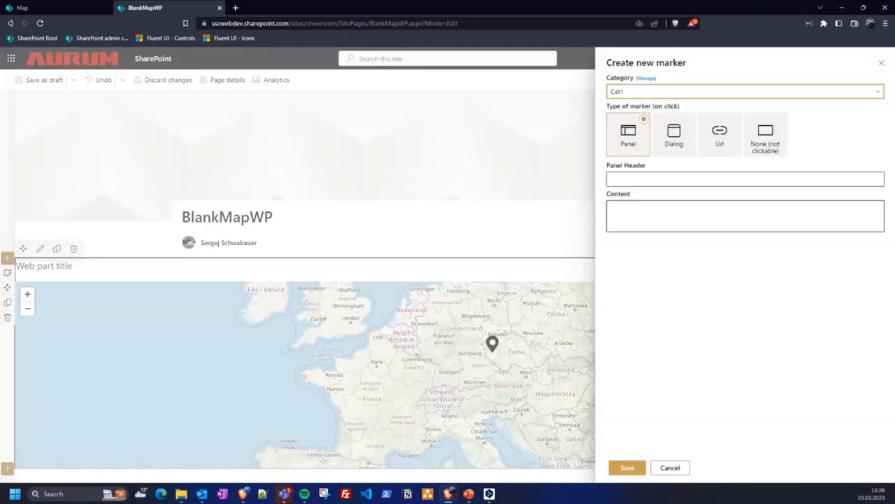
left_click(630, 467)
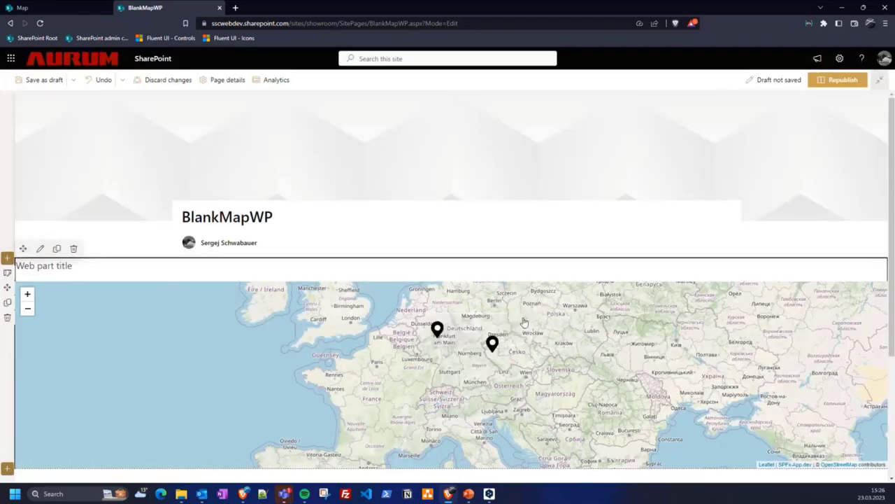
Step: Add a third marker in western Poland near Poznań with category Cat1 and the Panel type, and save it
left_click(437, 329)
left_click(665, 91)
left_click(625, 124)
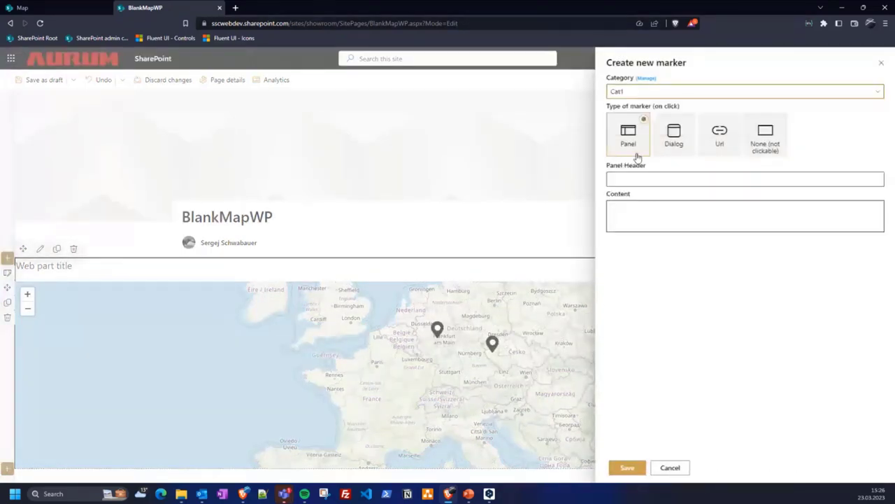
left_click(628, 466)
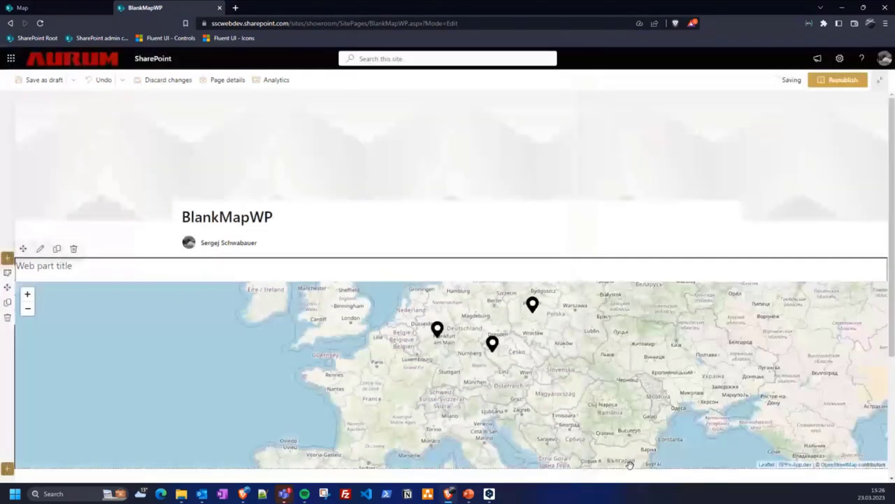
Step: Change the marker color of category Cat1 to red (f70c0c), saving the category list and the marker
left_click(533, 310)
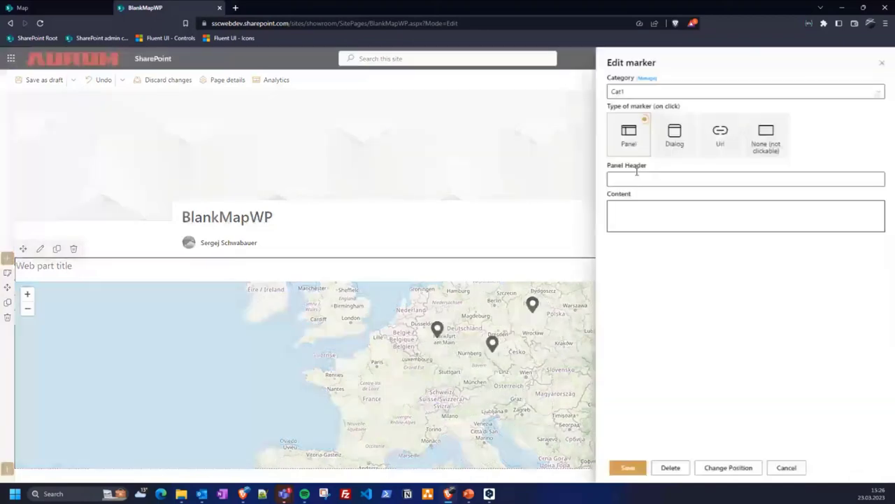
left_click(646, 77)
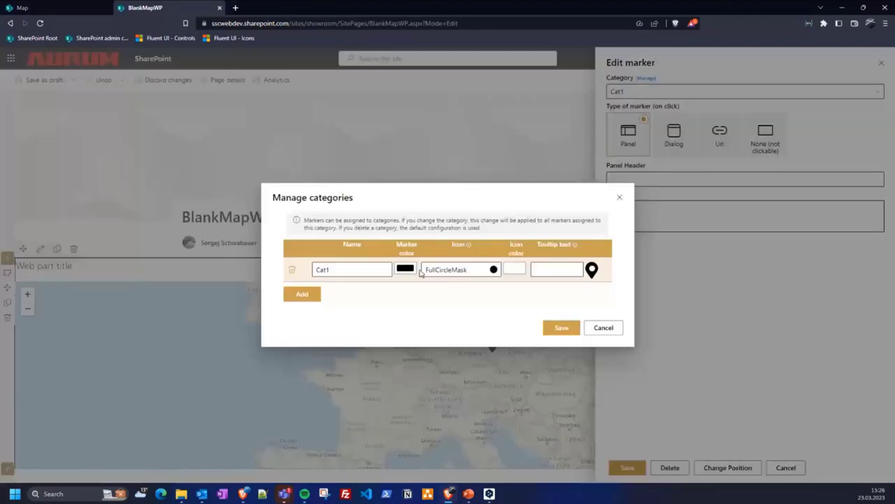
left_click(397, 270)
left_click(518, 291)
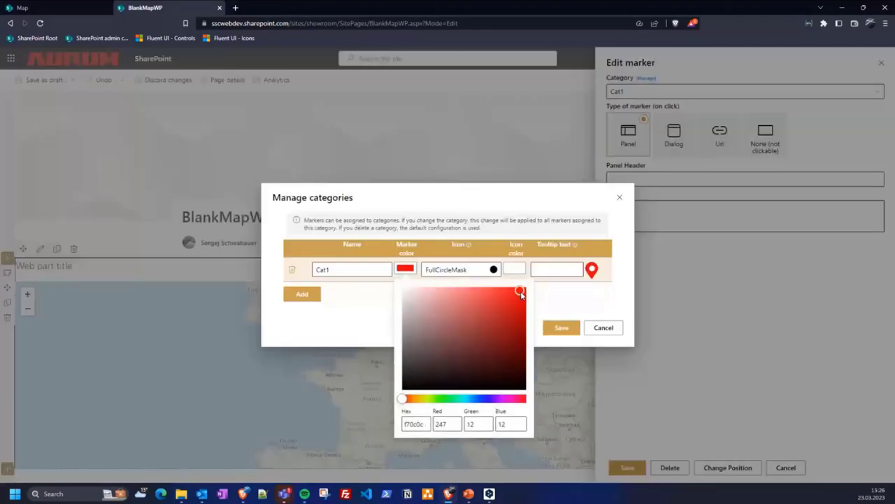
left_click(566, 328)
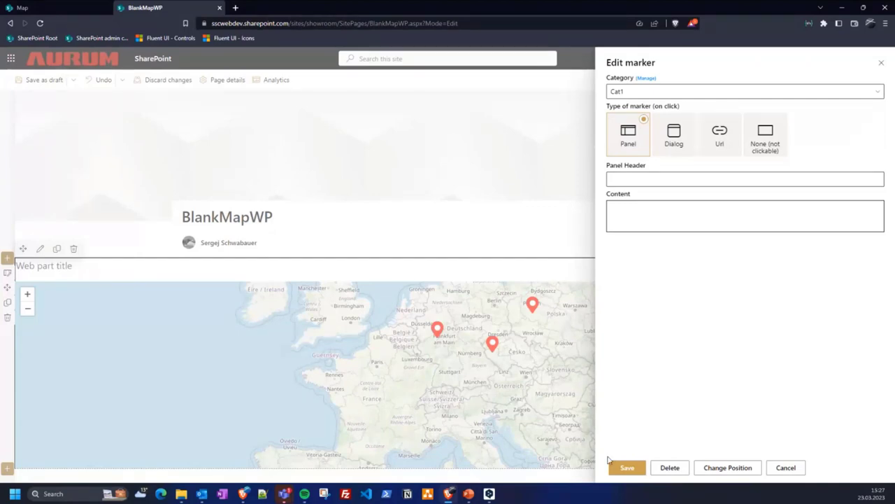
left_click(627, 467)
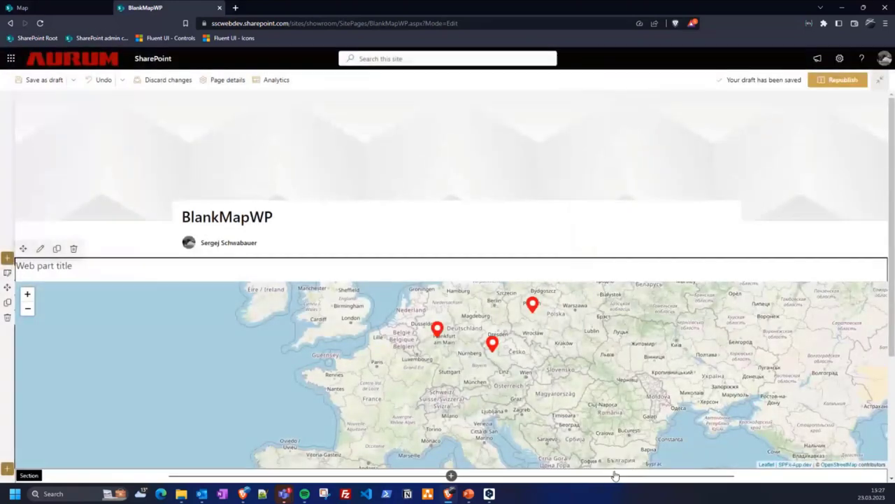
Step: Change the position of the marker near Poznań to the Berlin area and save the new position
left_click_drag(513, 340, 519, 382)
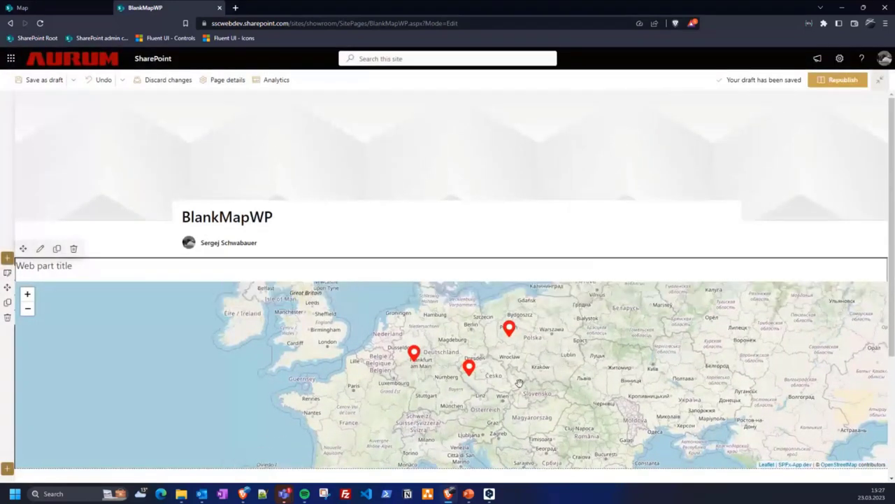
left_click(509, 330)
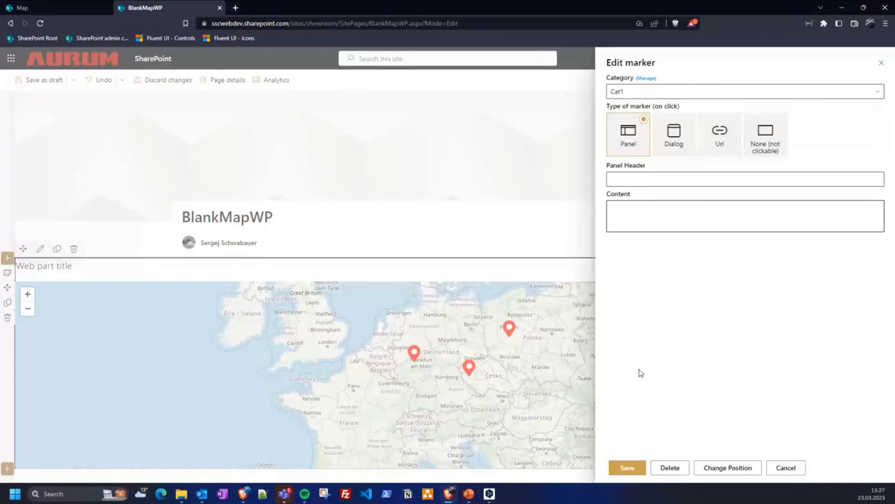
left_click(722, 467)
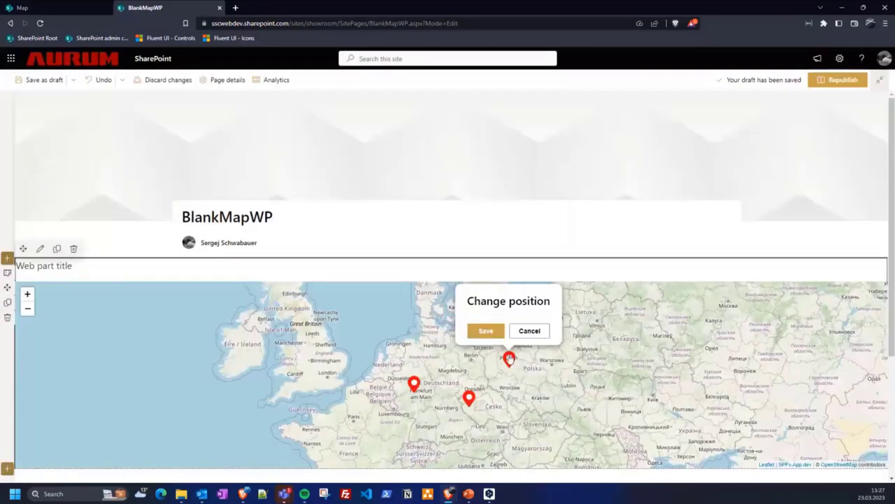
mouse_move(508, 360)
left_mouse_down()
mouse_move(559, 404)
mouse_move(503, 431)
mouse_move(476, 361)
left_mouse_up()
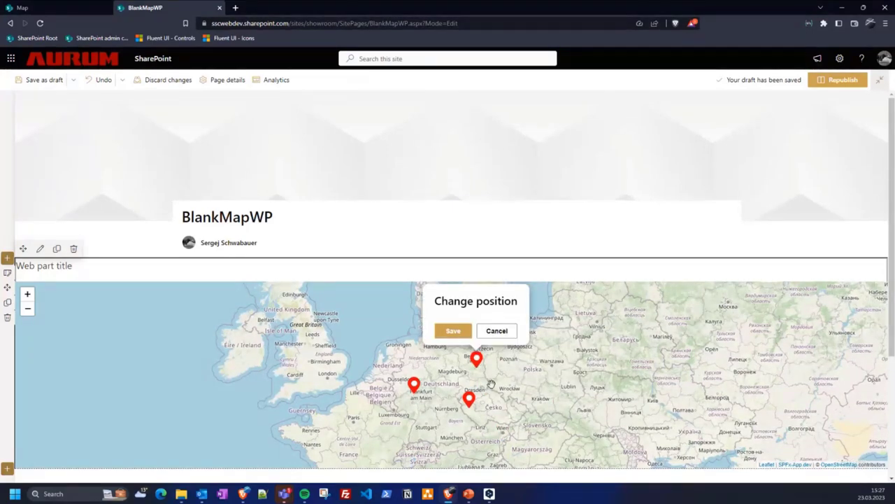
left_click(455, 335)
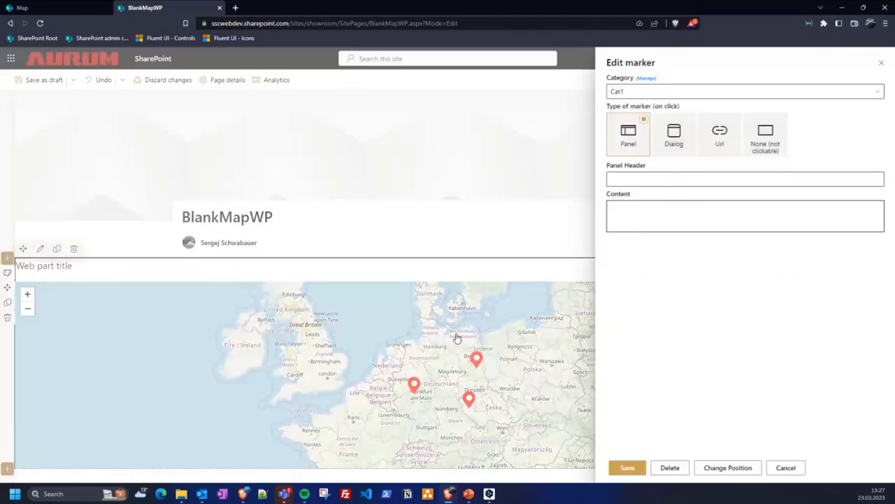
left_click(748, 469)
mouse_move(476, 360)
left_mouse_down()
mouse_move(412, 397)
mouse_move(397, 420)
left_mouse_up()
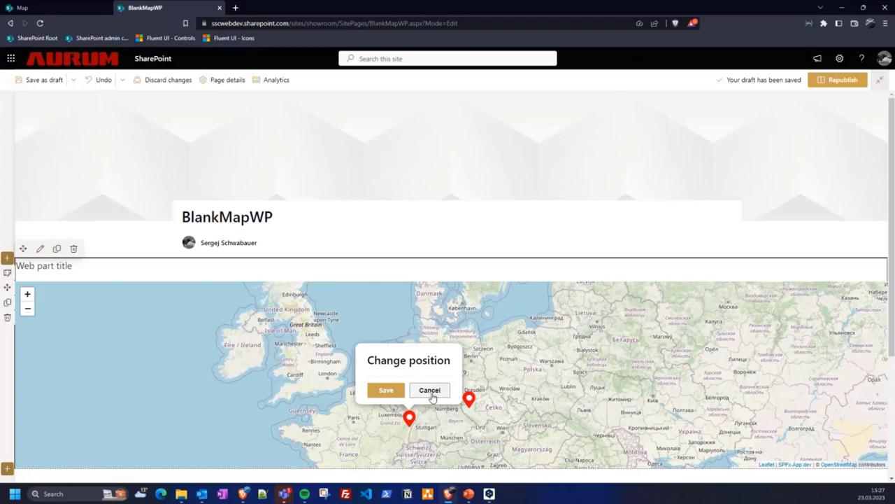
left_click(429, 391)
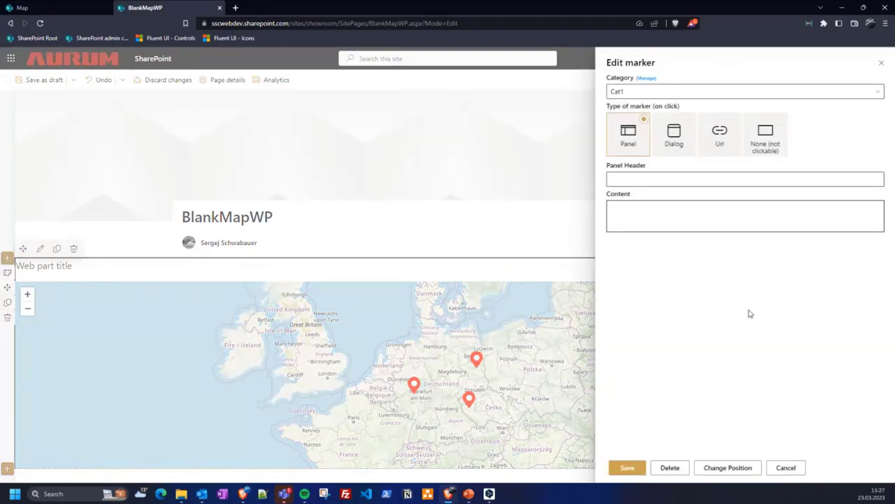
Step: Save the edited marker near Berlin
left_click(621, 472)
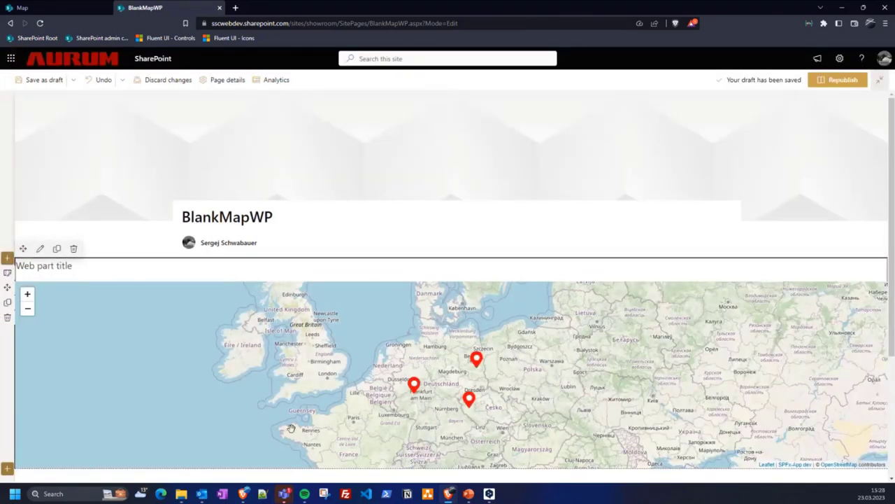
Step: Open the Interactive Map web part's settings, try the marker hover tooltip option, restore it, and collapse the general settings
left_click(39, 249)
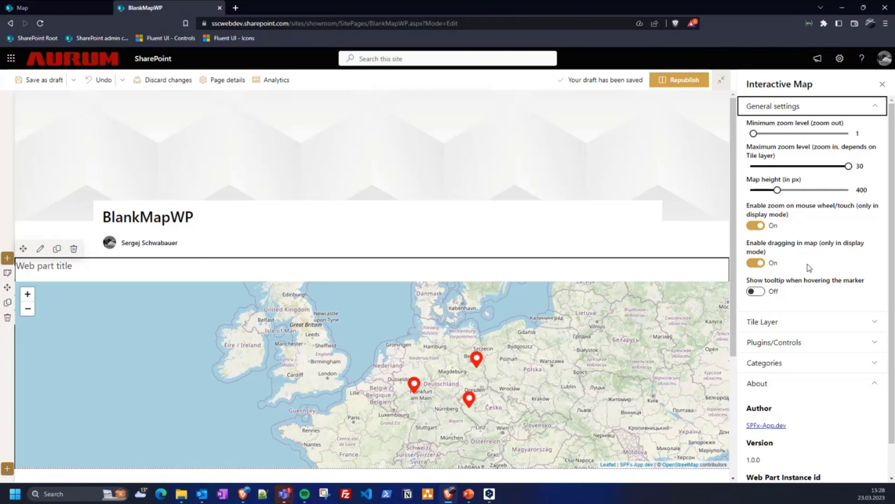
left_click(756, 291)
left_click(755, 291)
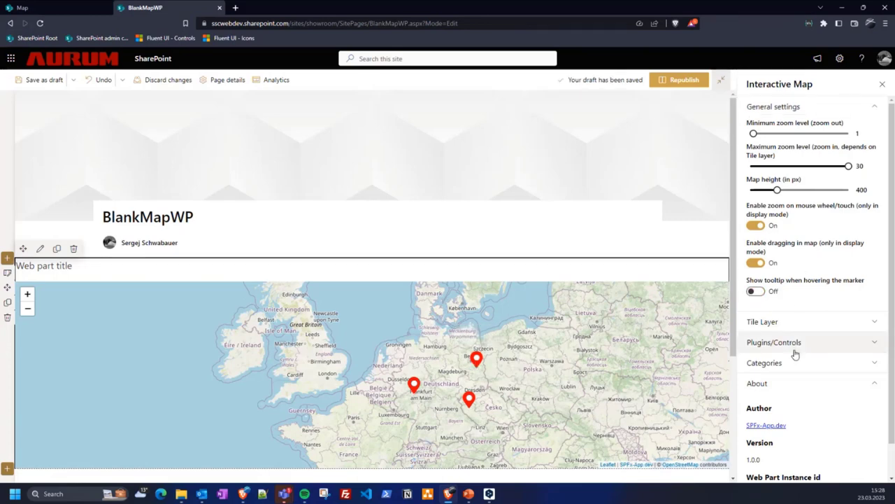
left_click(788, 112)
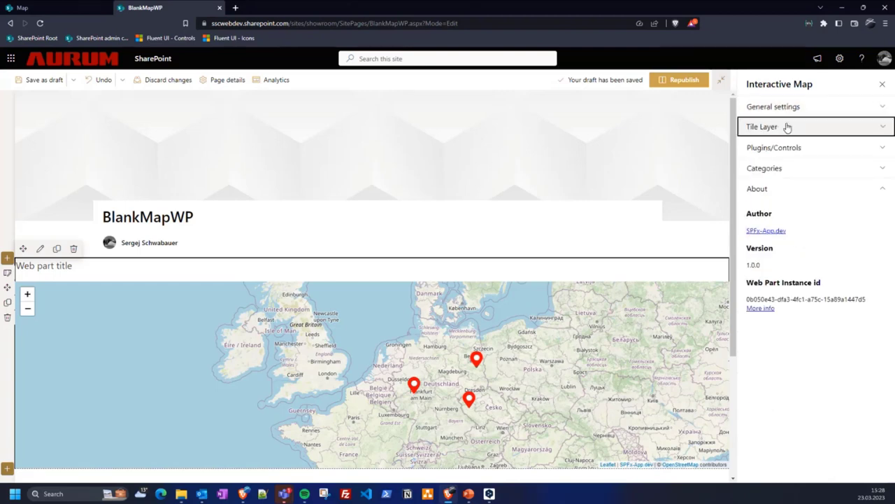
Step: Open the Leaflet provider preview linked in the Tile Layer settings and select the OpenTopoMap layer
left_click(787, 127)
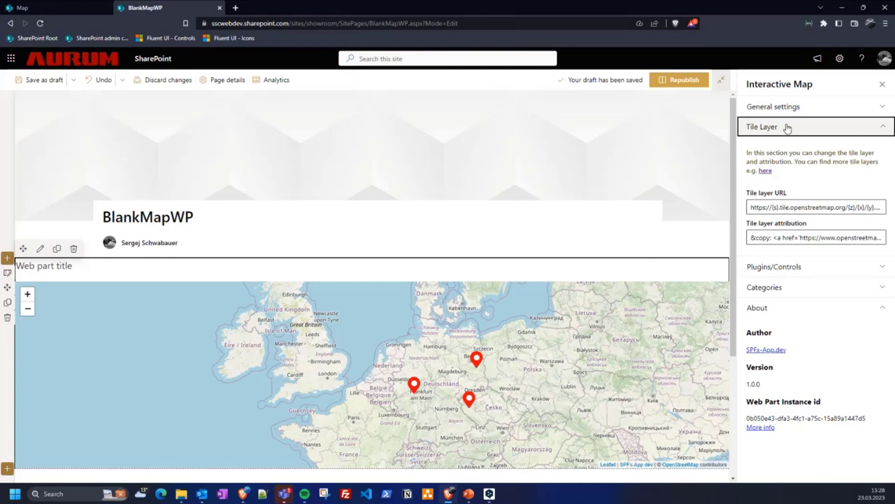
left_click(765, 171)
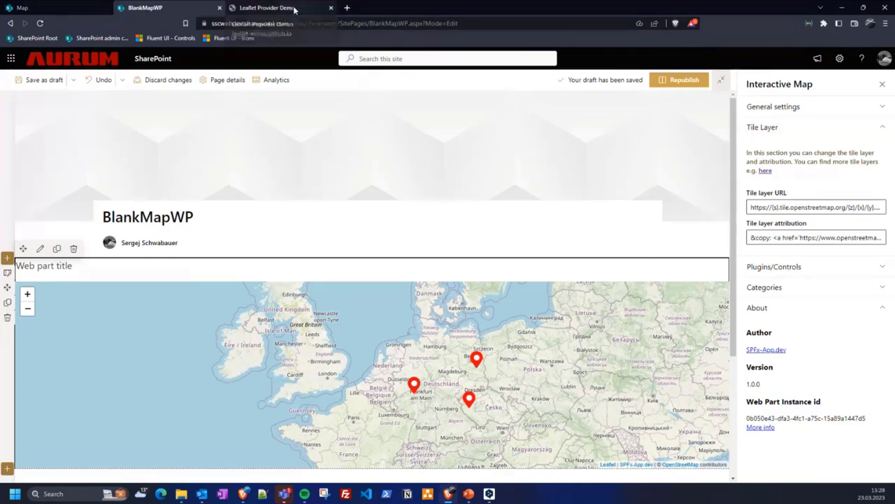
left_click(283, 7)
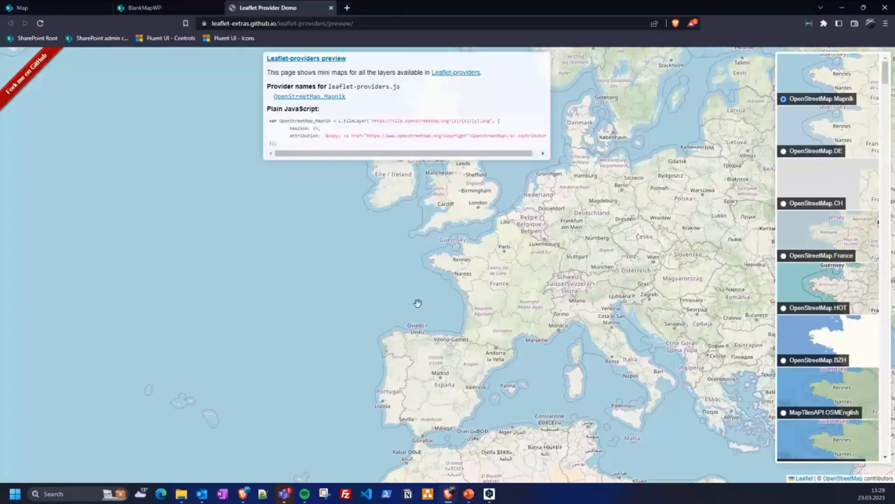
scroll(822, 320, "down", 2)
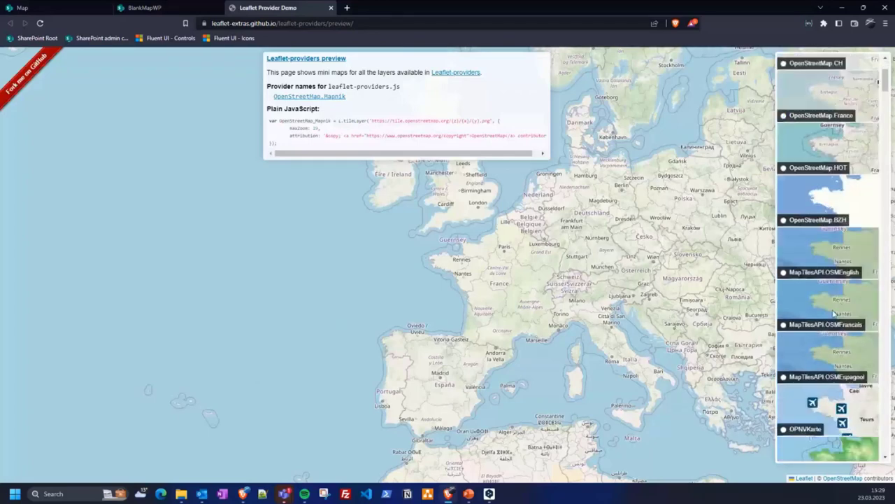
scroll(818, 332, "down", 1)
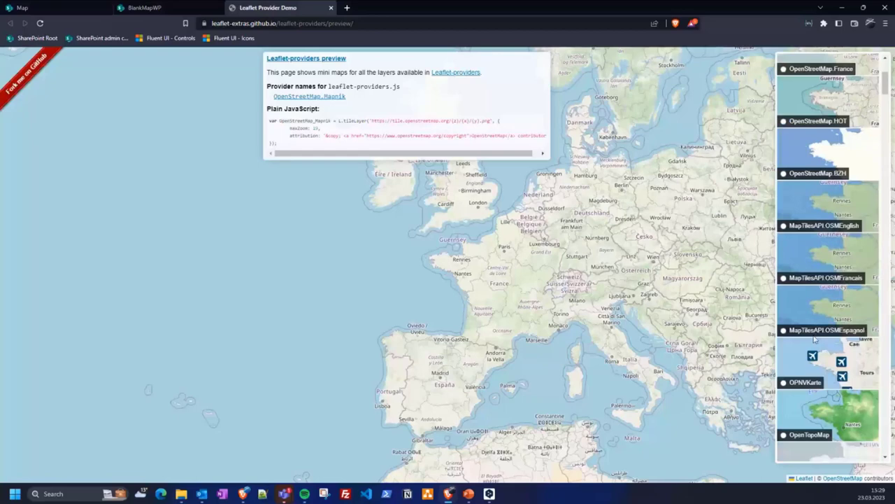
left_click(815, 439)
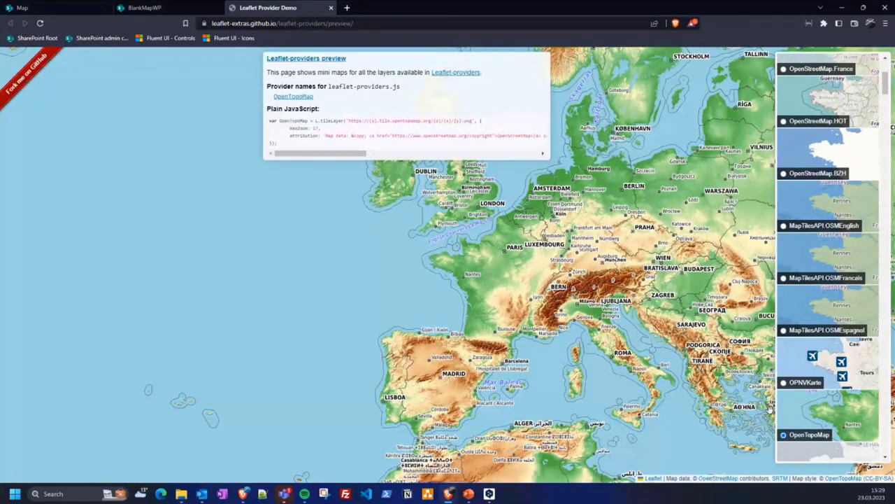
left_click_drag(348, 120, 473, 122)
key("ctrl+c")
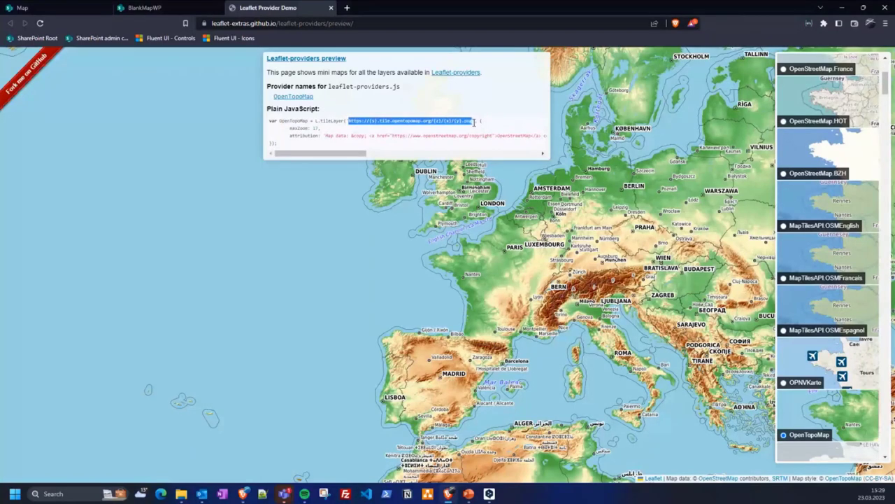
left_click(145, 7)
left_click(805, 205)
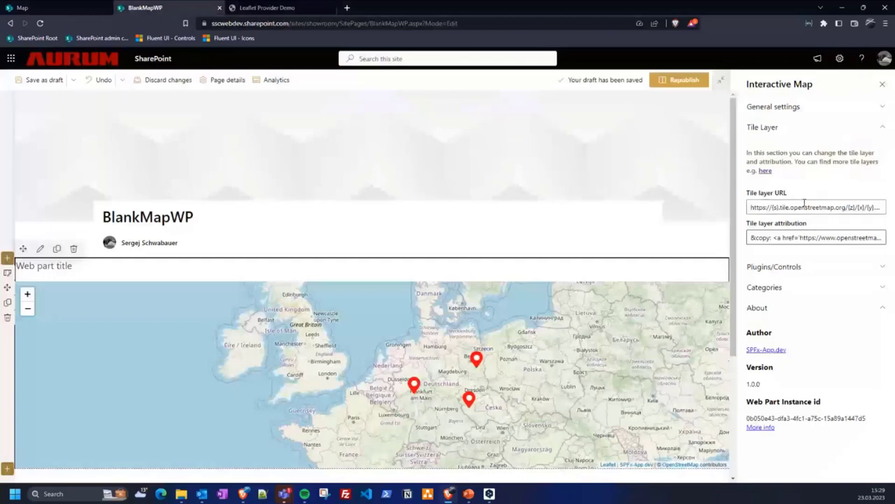
key("ctrl+a")
key("ctrl+v")
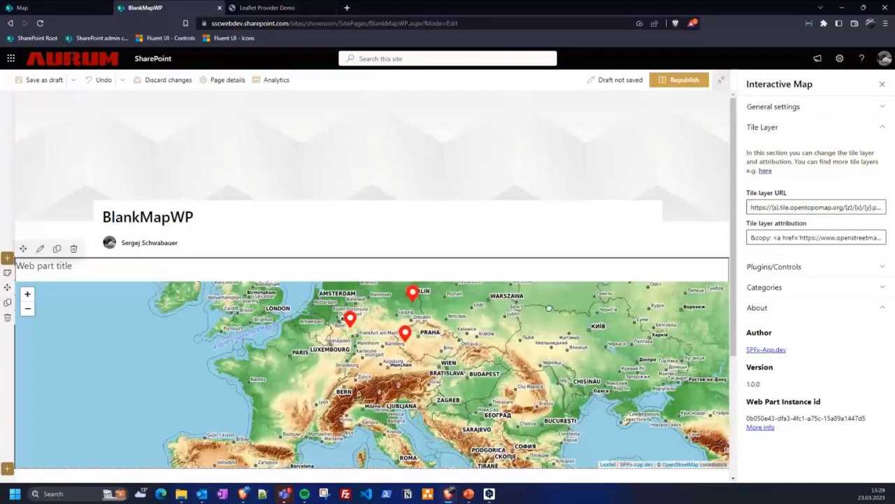
Step: Copy the full OpenTopoMap attribution from the Leaflet preview and replace the web part's tile layer attribution with it
left_click(262, 7)
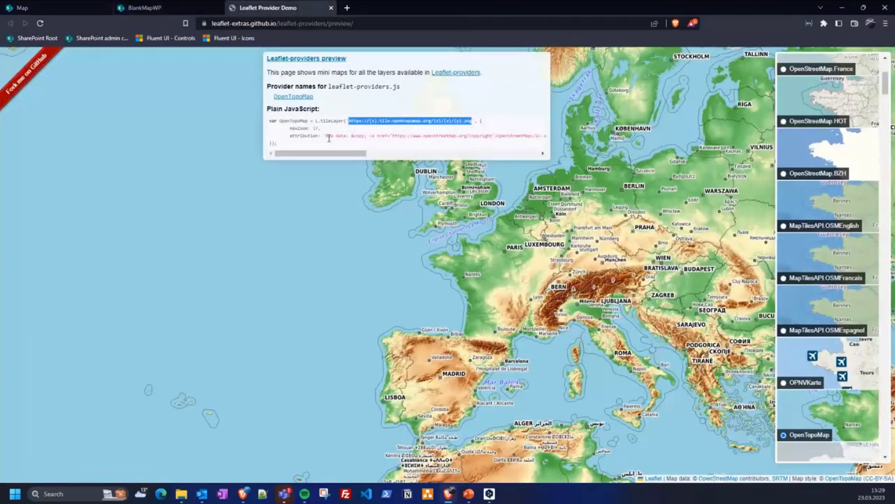
left_click_drag(324, 131, 543, 135)
left_click(145, 8)
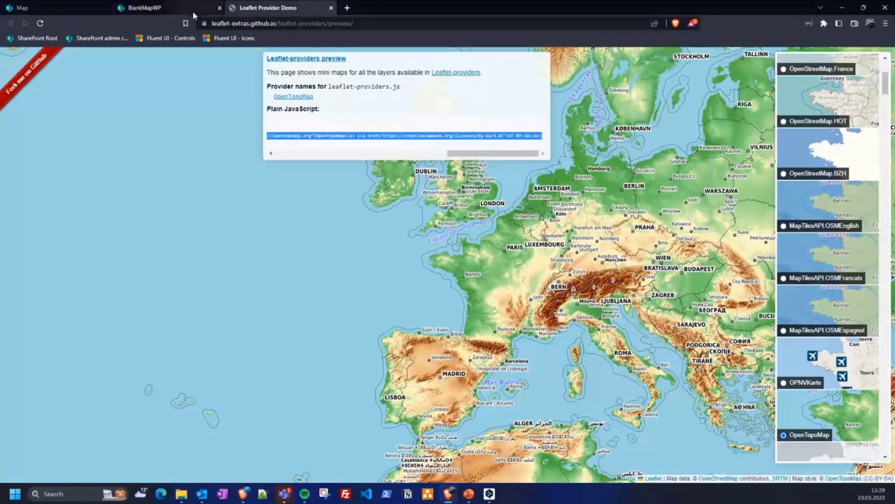
left_click(793, 238)
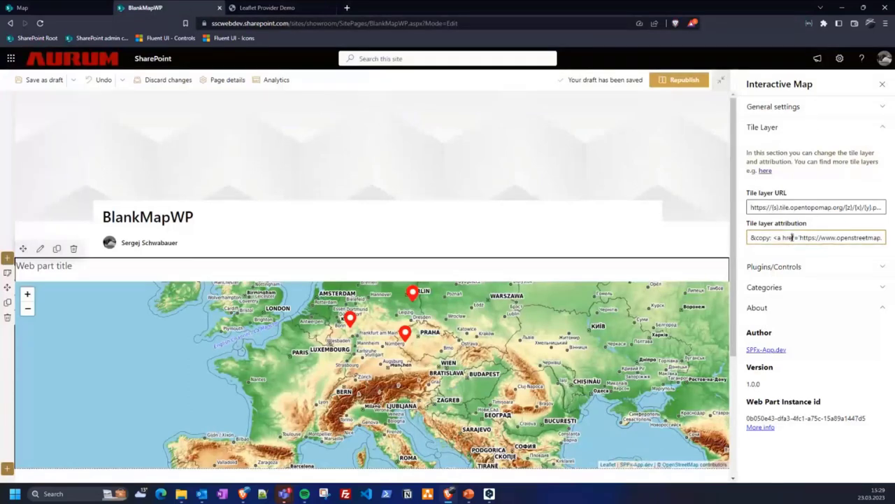
key("ctrl+a")
type("Map data: &copy; <a href=\"https://www.openstreetmap.org/copyright\">OpenStreetMap</a> contributors, <a href=\"http://viewfinderpanoramas.org\">SRTM</a> | Map style: &copy; <a href=\"https://opentopomap.org\">OpenTopoMap</a> (<a href=\"https://creativecommons.org/licenses/by-sa/3.0/\">CC-BY-SA</a>)")
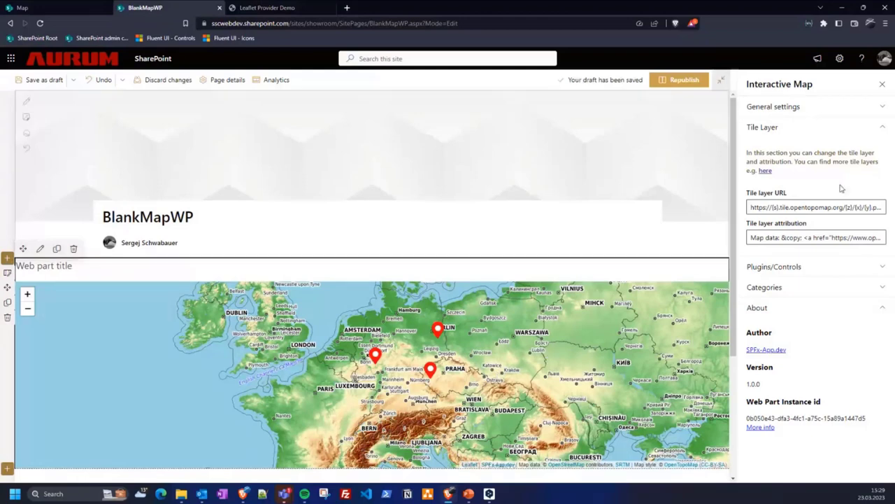
Step: Try enabling marker clustering and hiding the zoom control in the Plugins/Controls settings, restoring each option after trying it
left_click(770, 128)
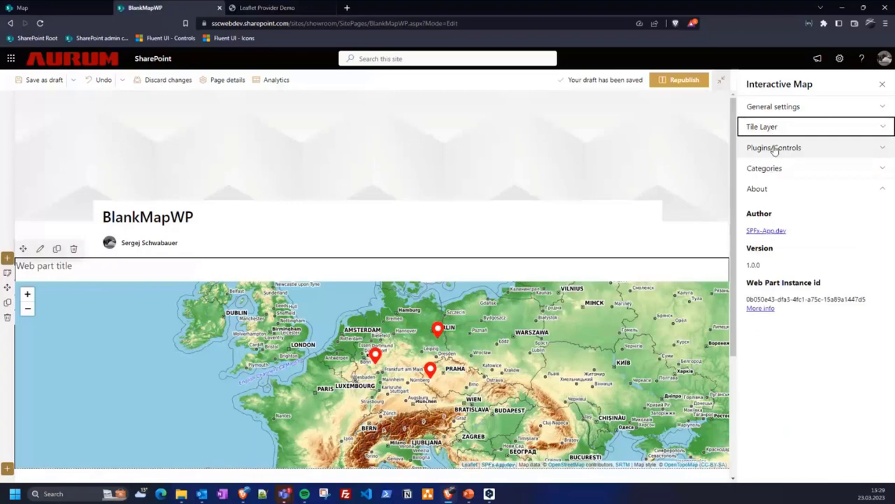
left_click(775, 149)
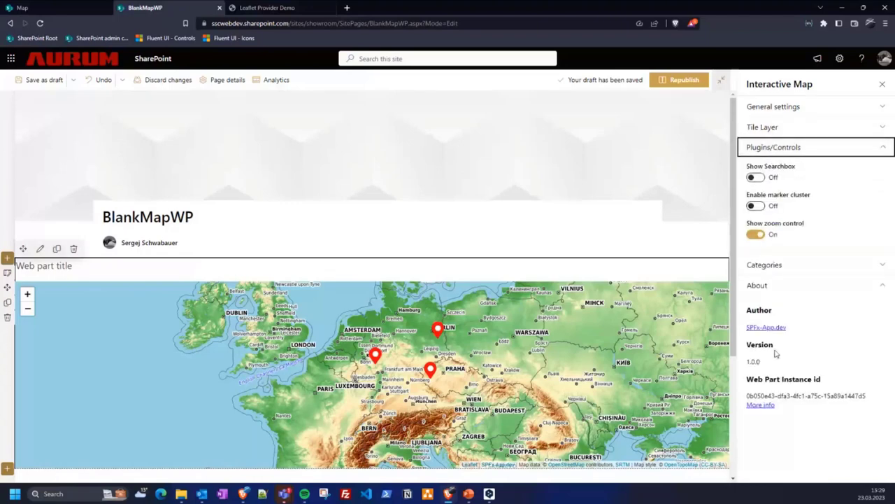
left_click(759, 206)
left_click(758, 206)
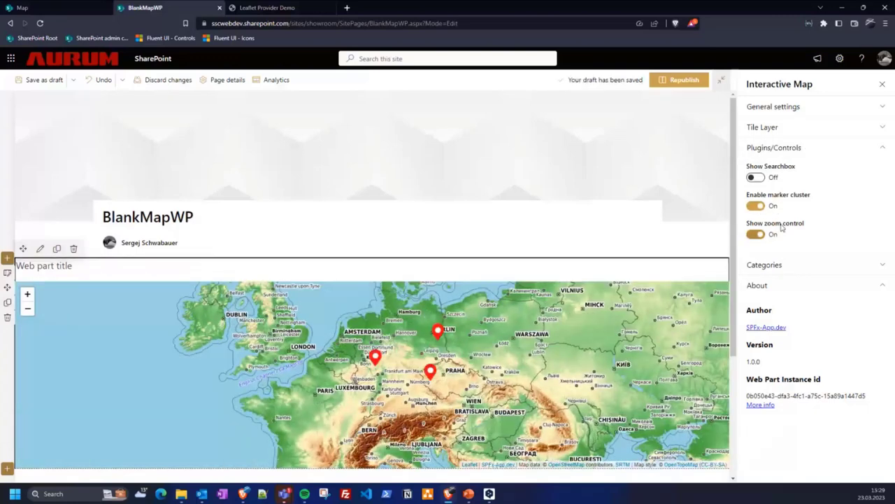
scroll(533, 360, "down", 1)
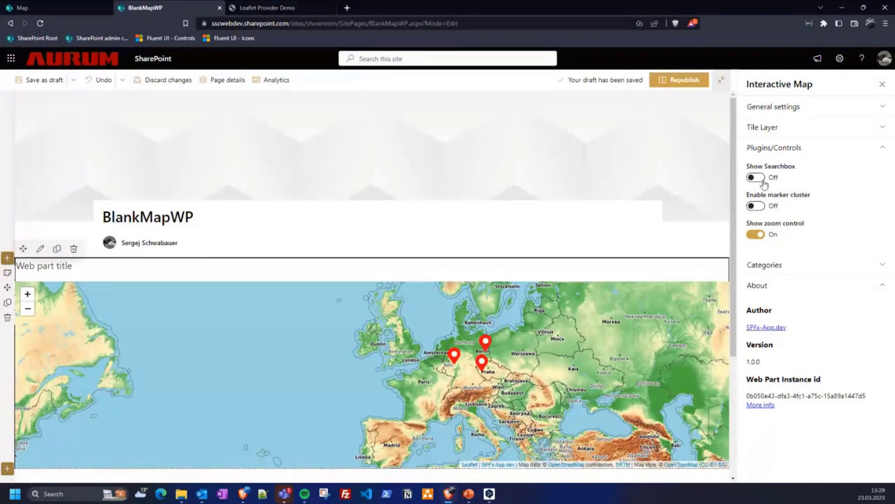
left_click(755, 235)
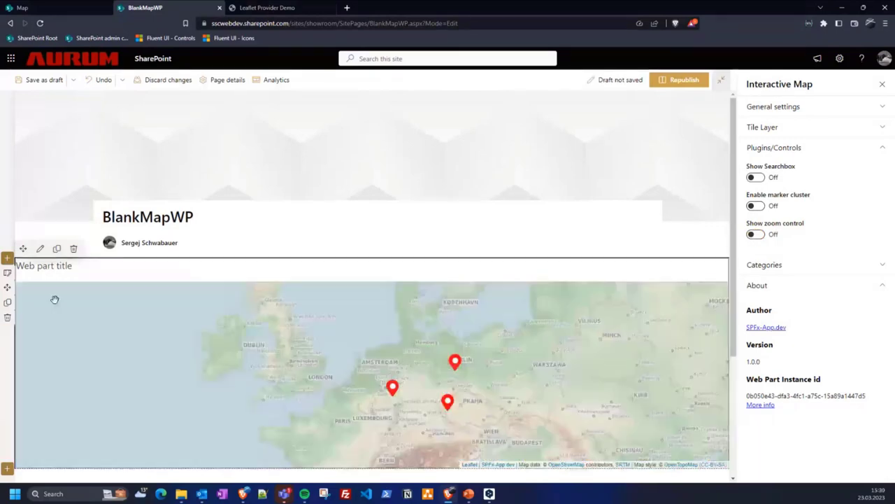
left_click(754, 235)
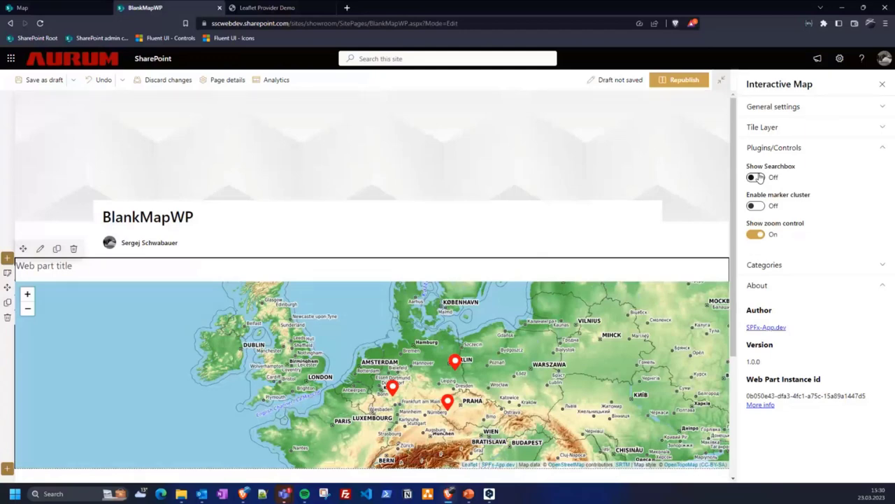
Step: Enable the map's search box in the Plugins/Controls settings, search it for "Washington" and jump to a suggested location
left_click(756, 177)
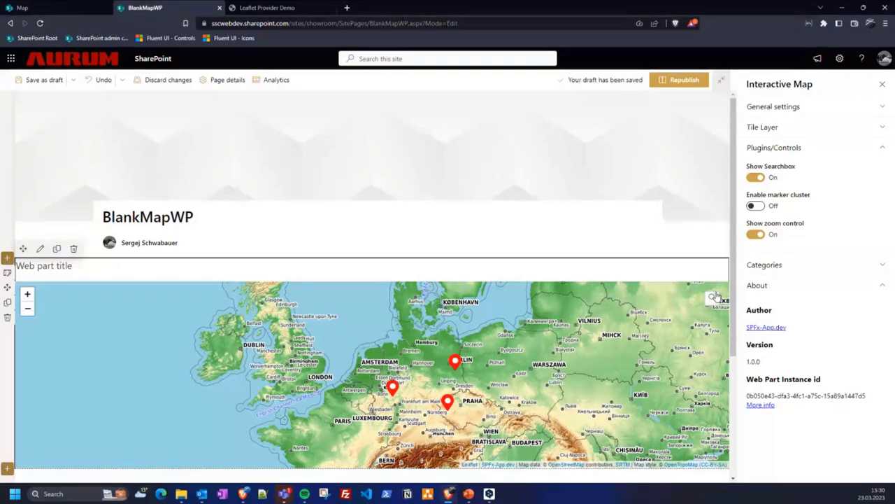
left_click(714, 297)
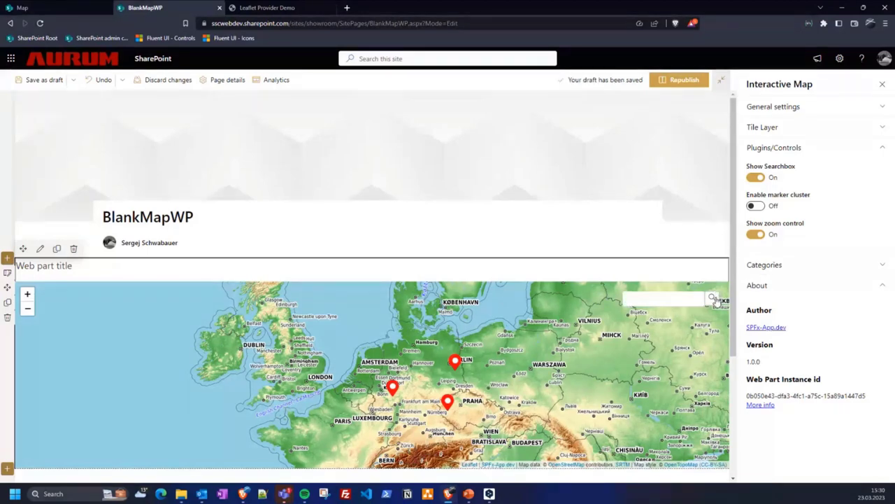
type("W")
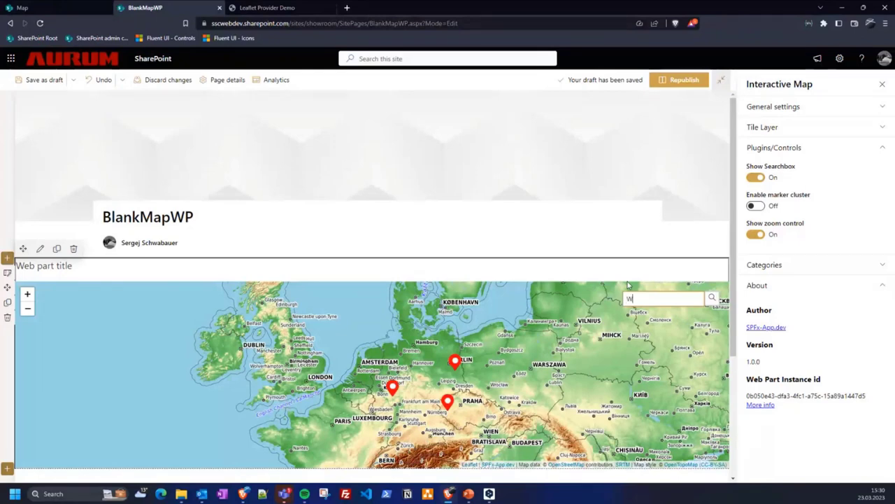
type("ashington")
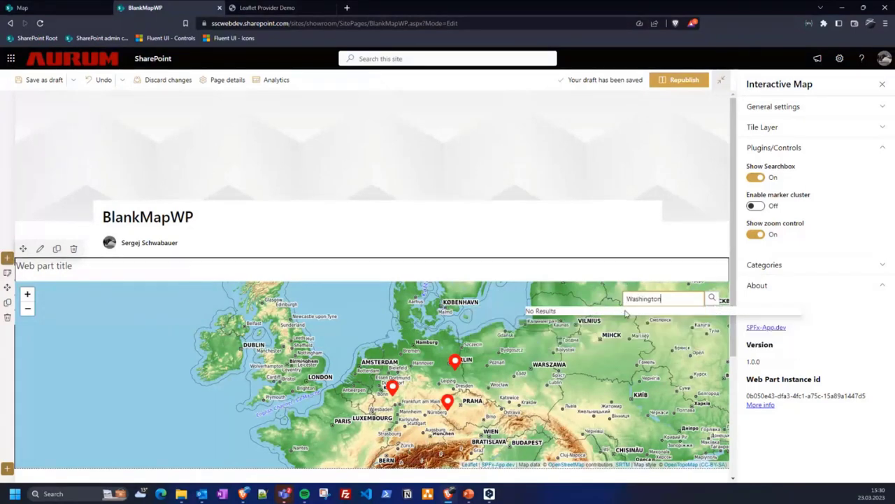
left_click(692, 319)
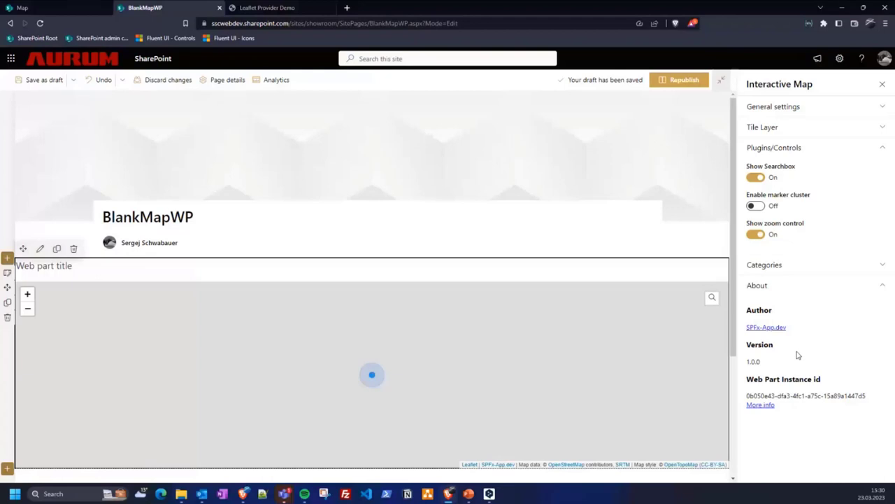
Step: Expand the Categories settings and view the category manager, closing it without changes
left_click(830, 267)
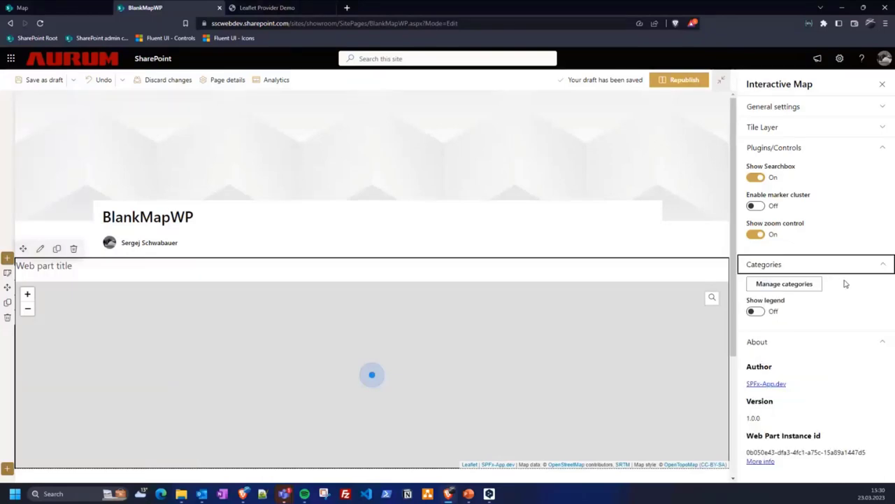
left_click(762, 284)
left_click(605, 328)
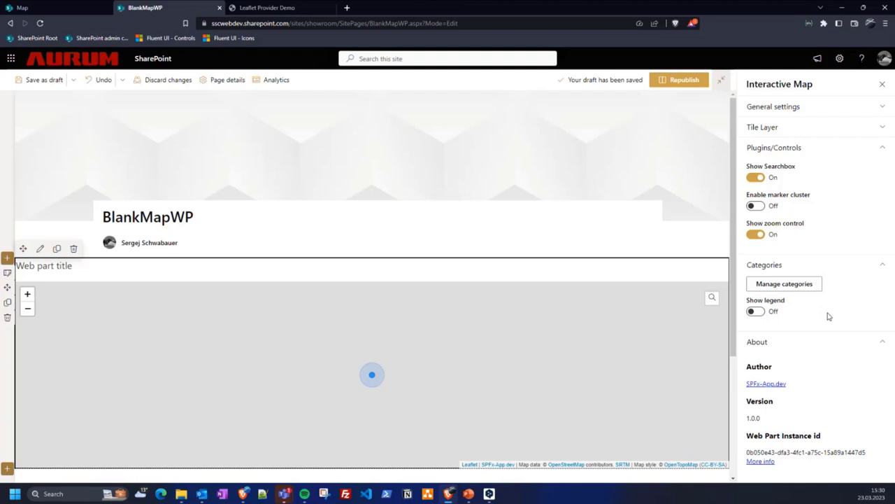
Step: Turn on Show legend in the Categories settings and open the legend on the map
left_click(755, 311)
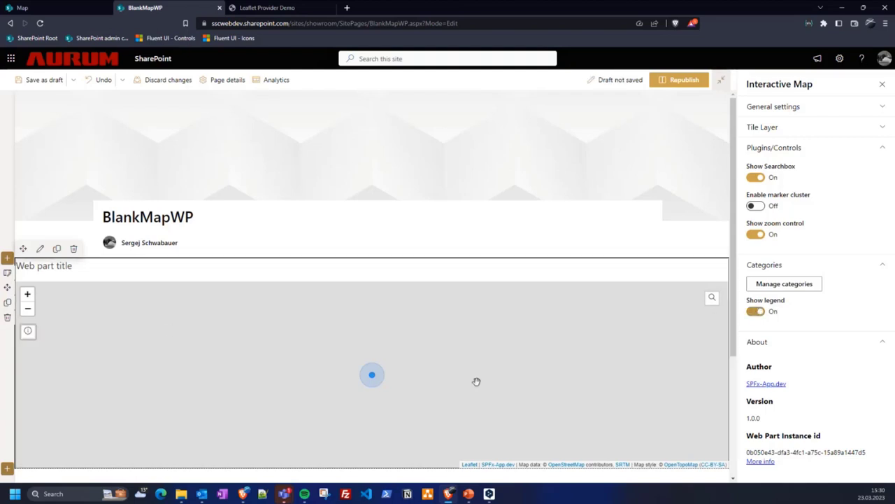
left_click(28, 332)
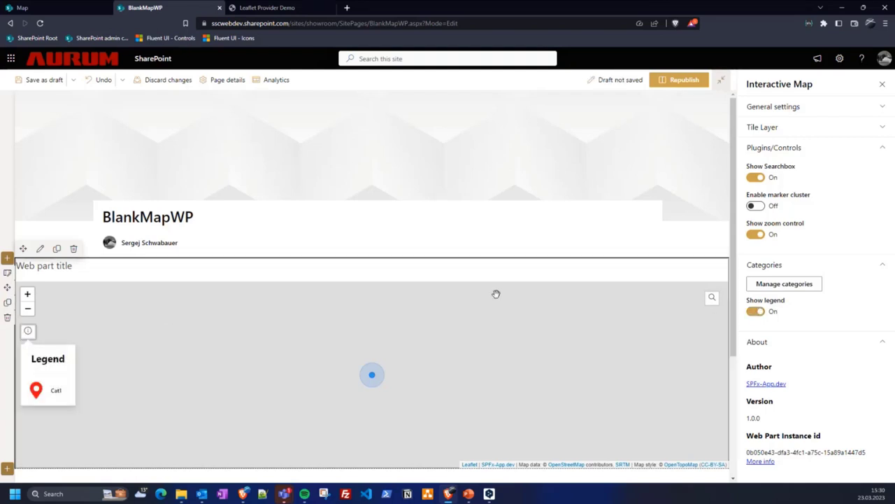